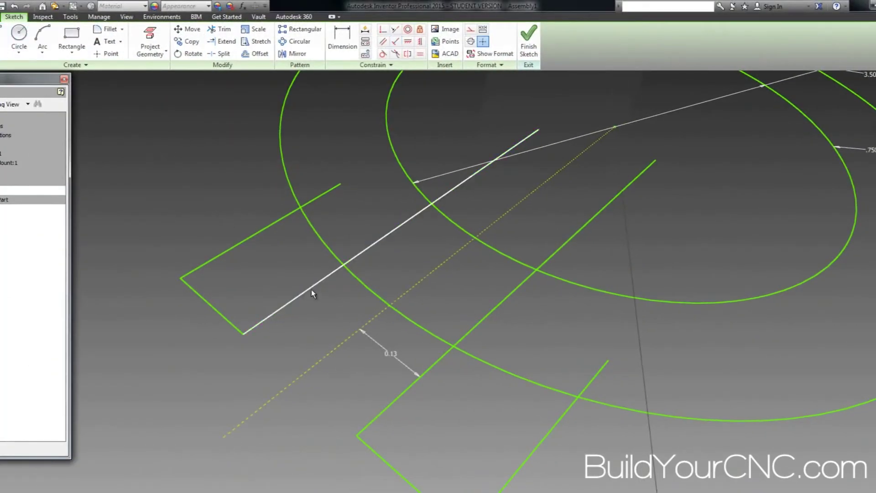
Step: Dimension the gap between the two long inner lines and set it to .25 in
mouse_move(299, 294)
left_mouse_down()
mouse_move(331, 312)
mouse_move(311, 299)
mouse_move(328, 325)
left_mouse_up()
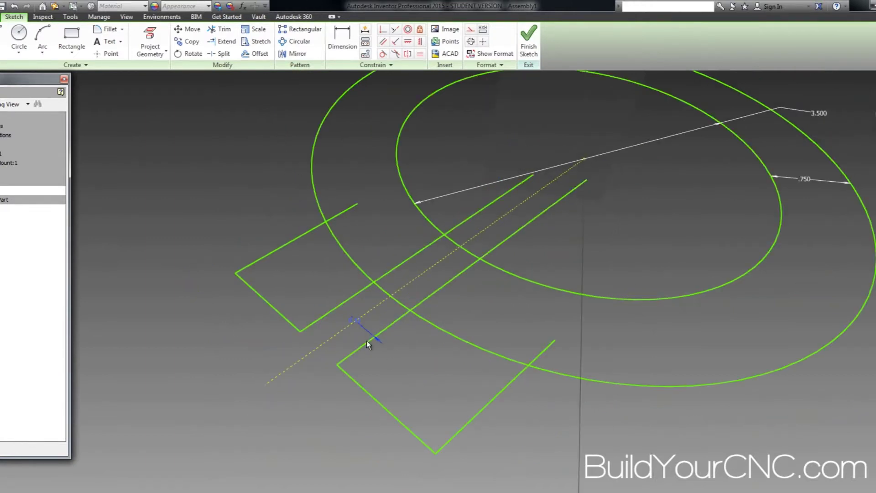
left_click(342, 42)
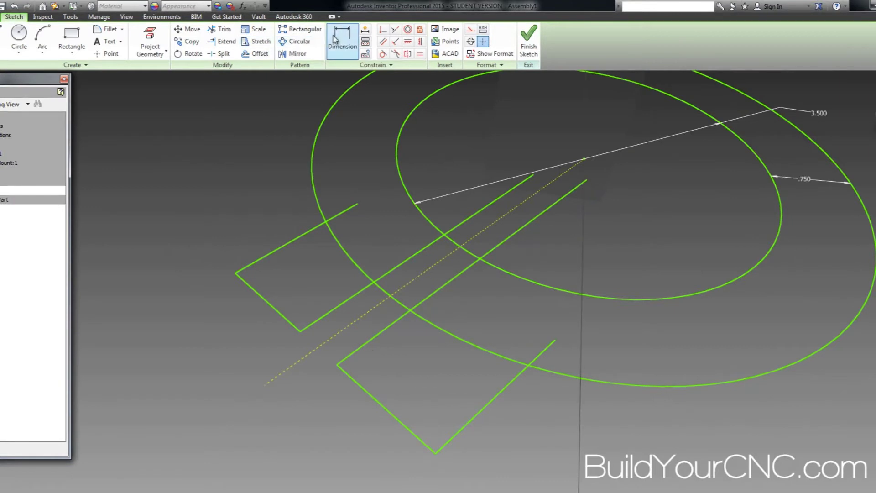
left_click(350, 355)
left_click(327, 315)
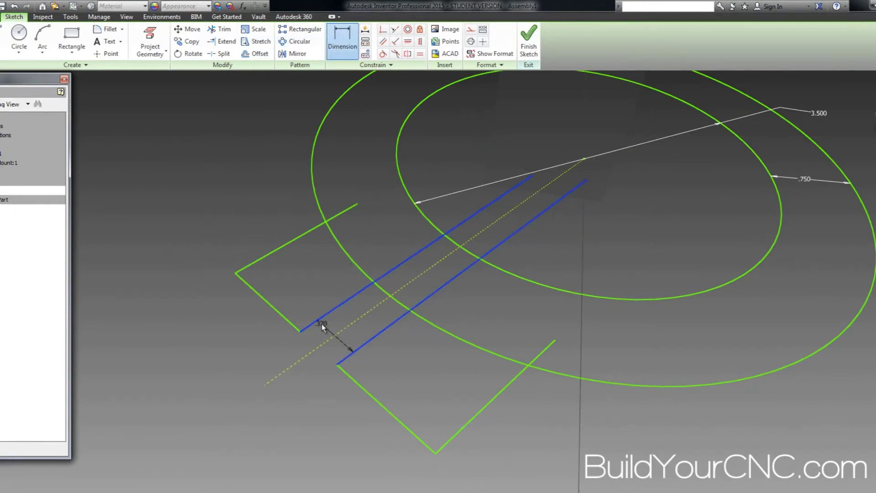
left_click(288, 347)
type(".25")
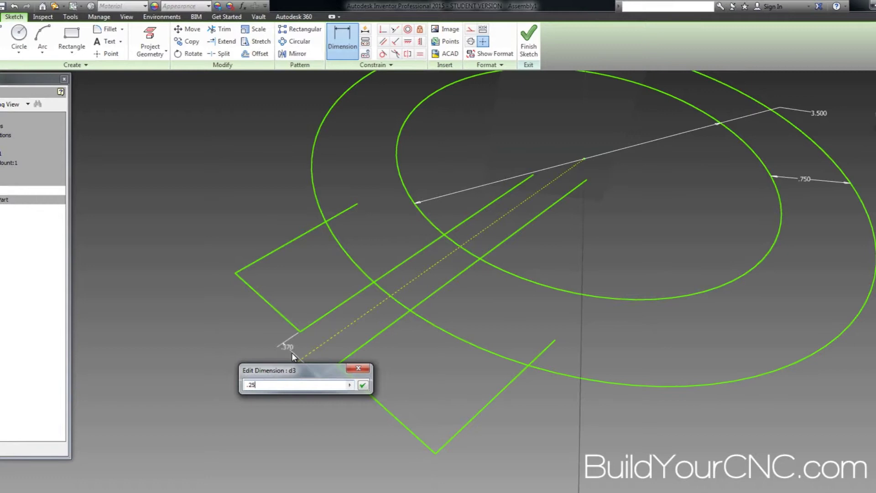
key("Return")
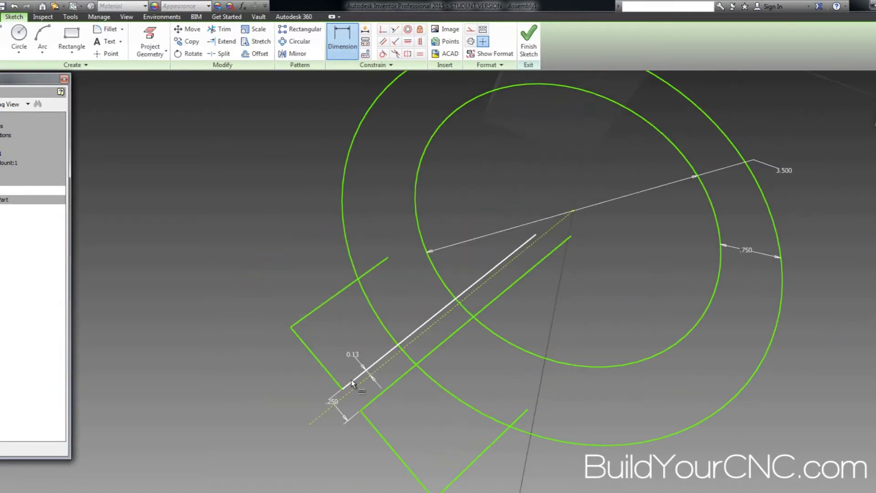
Step: Show the sketch constraints and examine those on the long inner lines and the adjoining end lines
key("F8")
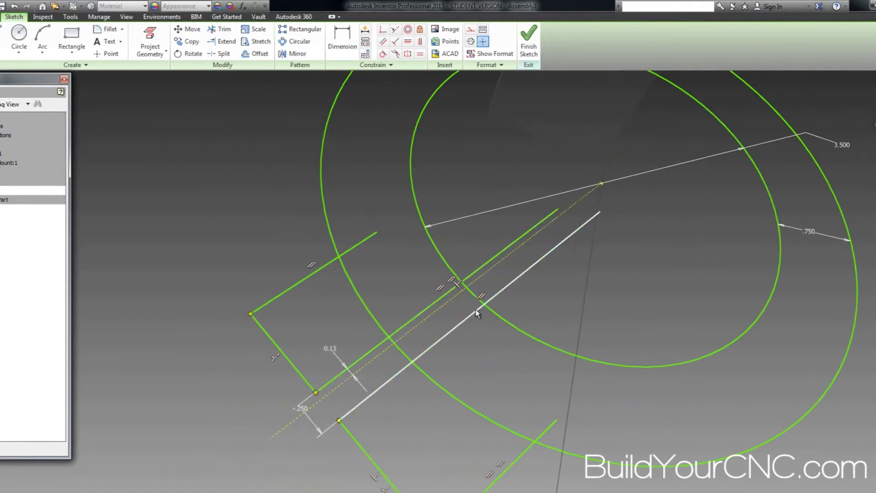
left_click(458, 285)
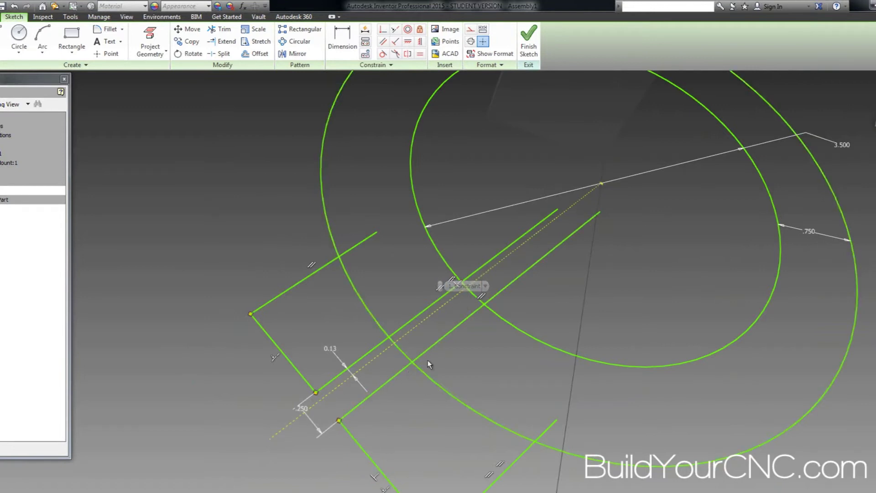
key("F5")
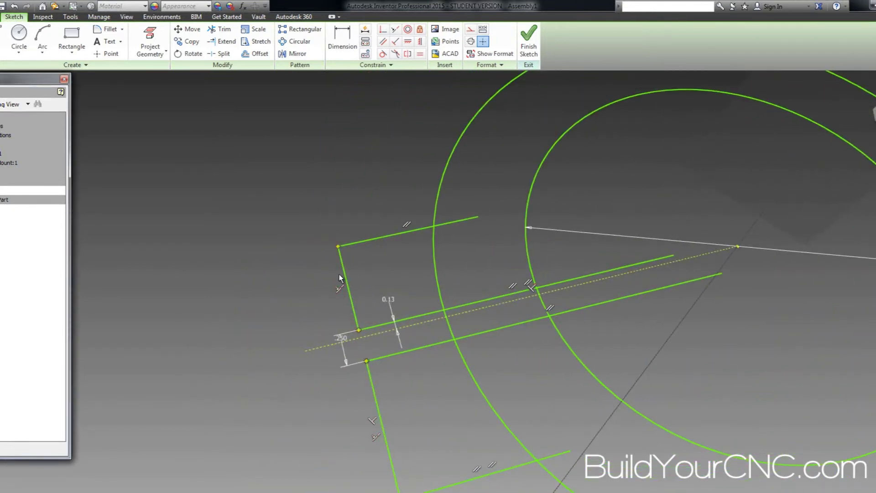
mouse_move(350, 279)
middle_mouse_down("shift")
mouse_move(371, 268)
mouse_move(450, 340)
middle_mouse_up("shift")
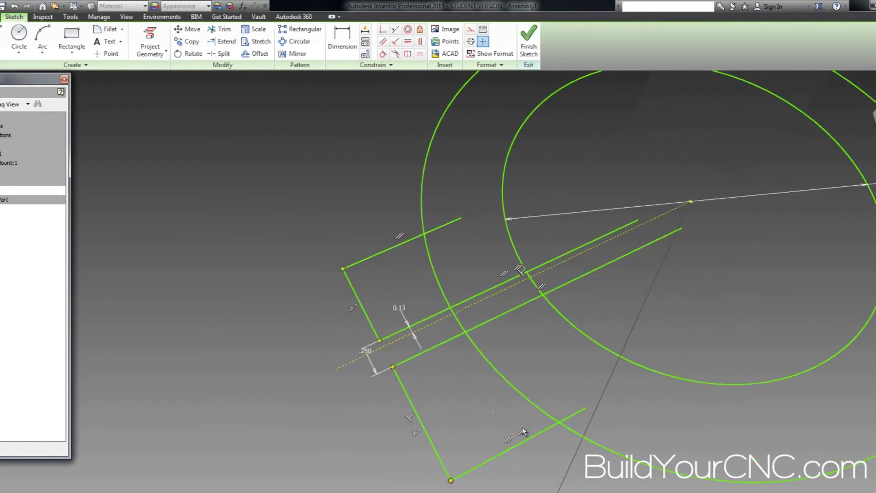
middle_click_drag(448, 390, 448, 390, "shift")
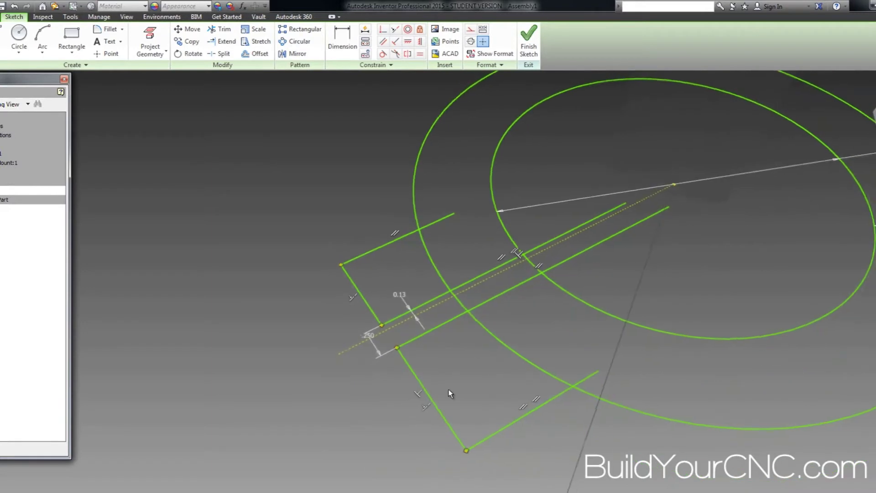
Step: Delete the driven dimension between the upper inner line and the dashed centerline, and reposition the inner line pair to straddle the centerline
left_click_drag(431, 310, 421, 288)
left_click(421, 286)
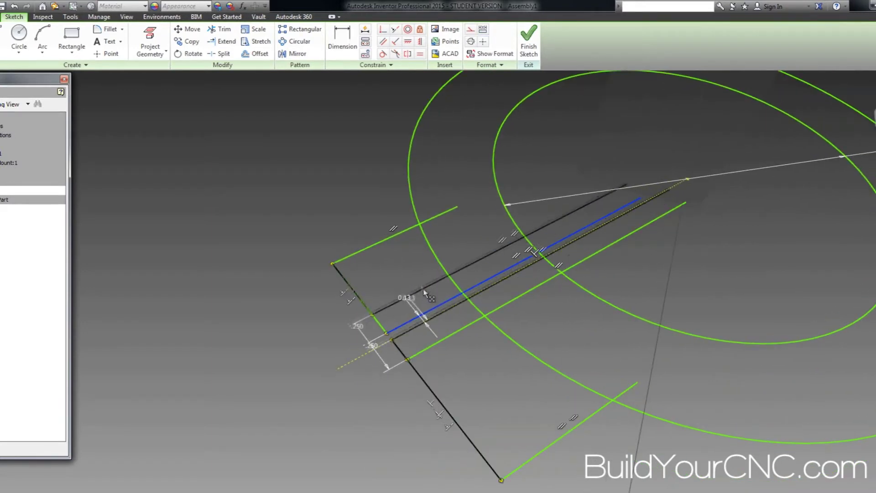
key("Escape")
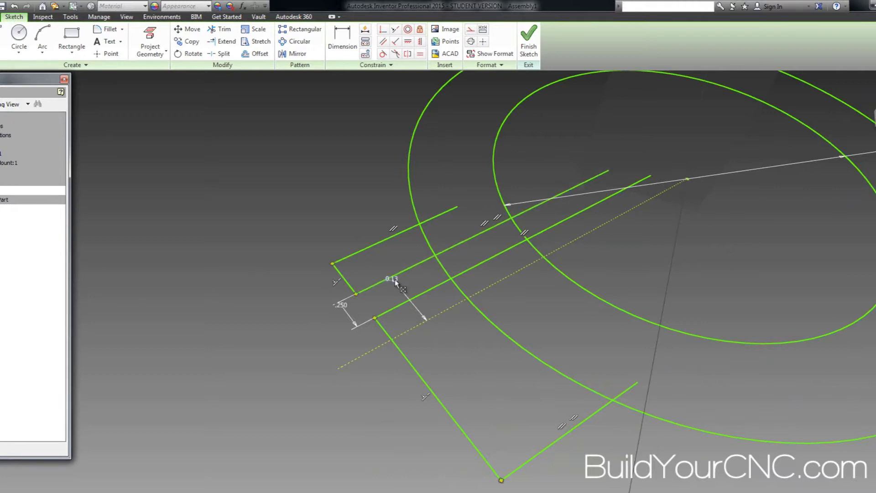
key("Delete")
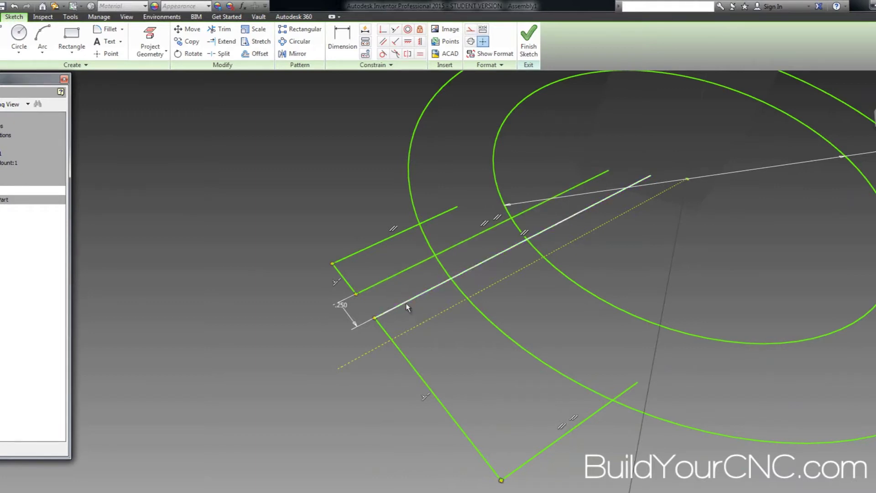
mouse_move(382, 284)
left_mouse_down()
mouse_move(432, 349)
mouse_move(451, 323)
left_mouse_up()
scroll(410, 325, "down", 2)
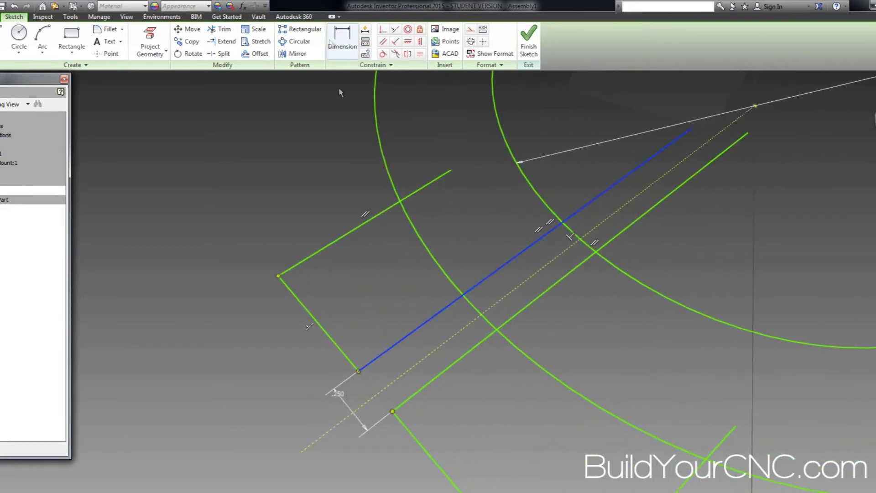
Step: Constrain the upper inner line parallel to the dashed centerline, and try the same parallel constraint on the lower inner line
left_click(384, 41)
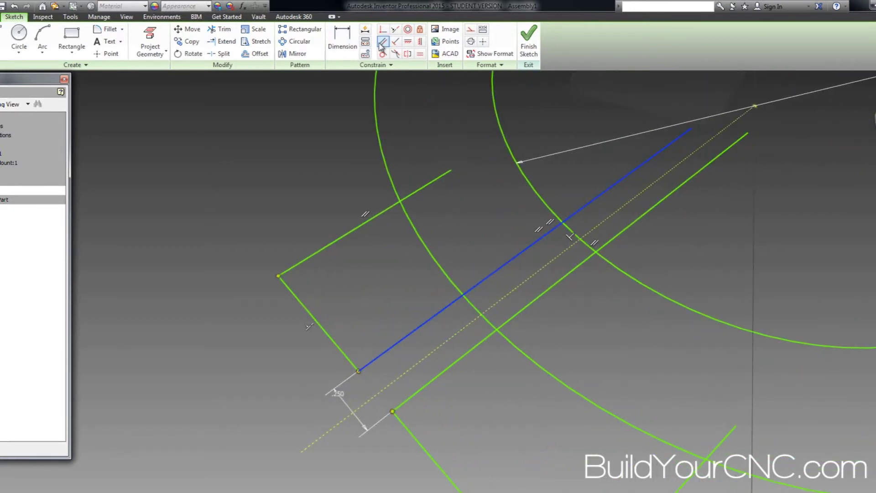
left_click(430, 317)
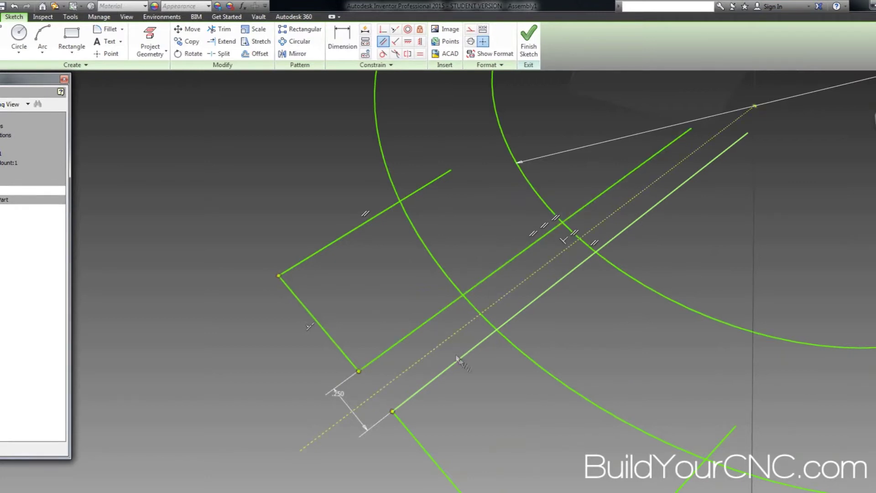
left_click(463, 359)
left_click(453, 337)
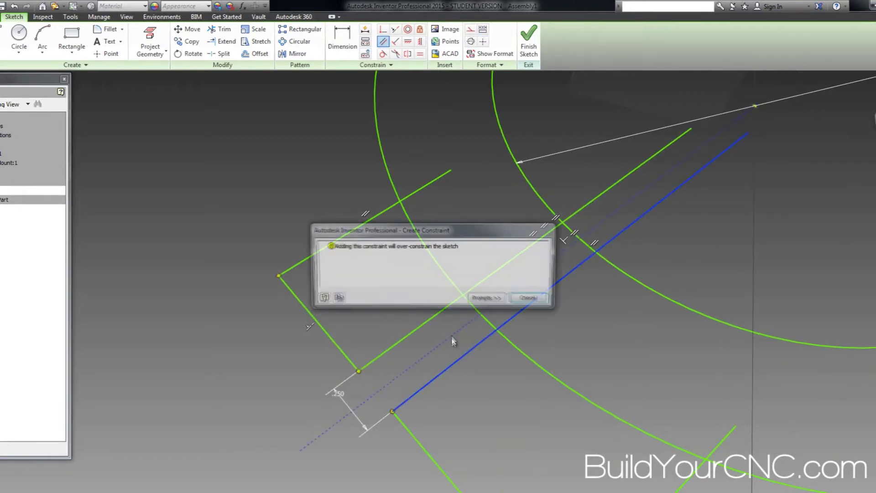
left_click(532, 299)
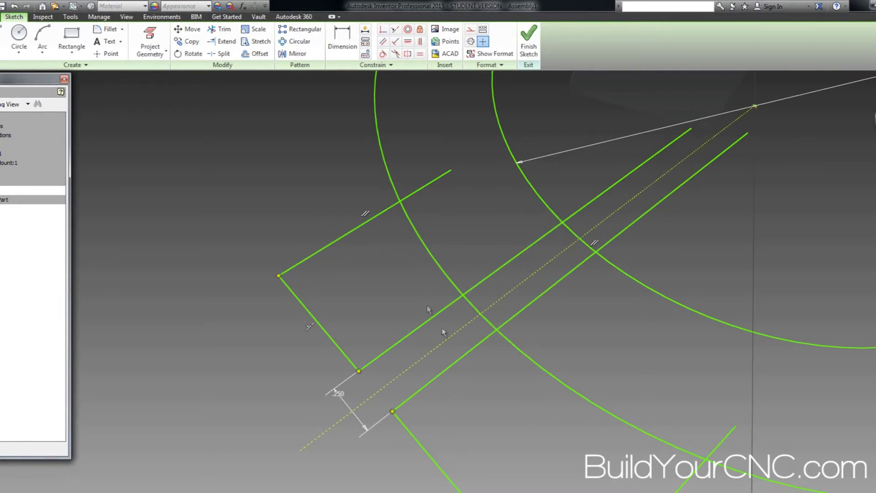
Step: Dimension the distance from the dashed centerline to the upper inner line as .125 in
left_click(340, 43)
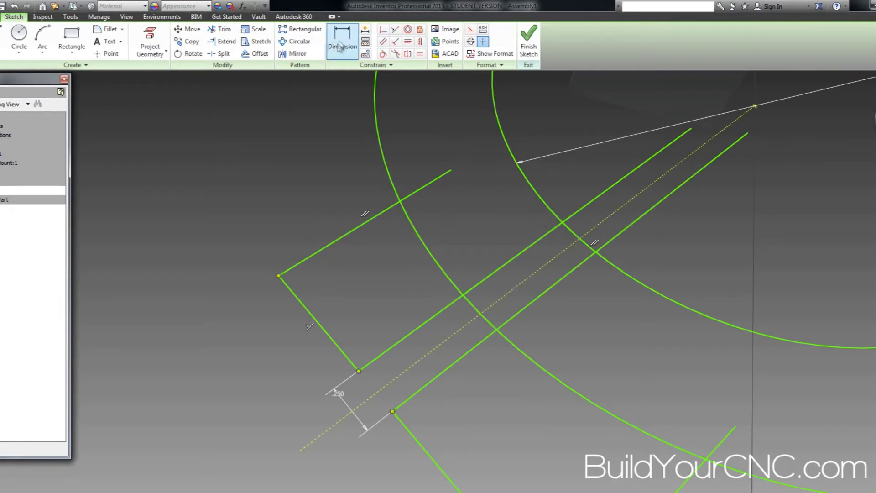
left_click(435, 349)
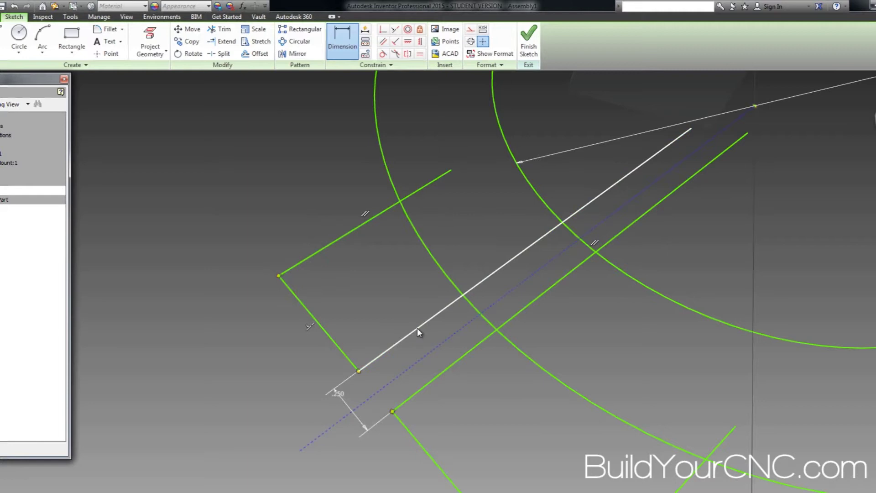
left_click(418, 331)
left_click(423, 341)
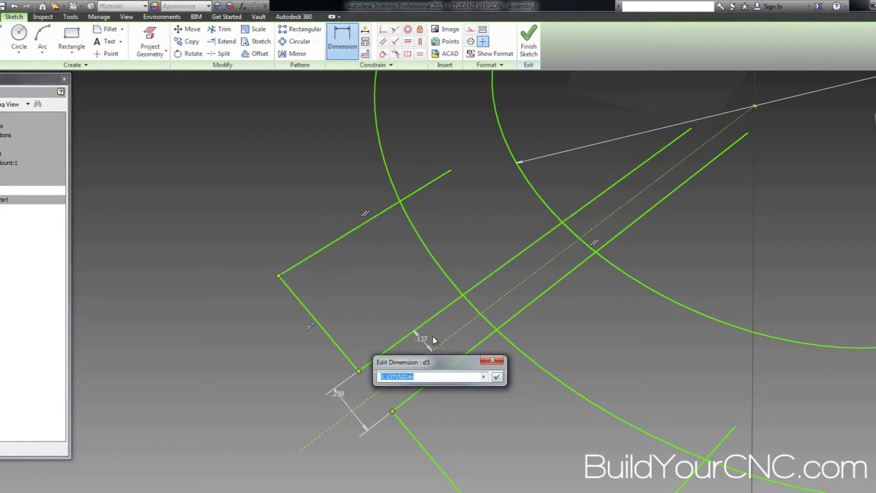
type(".125")
key("Return")
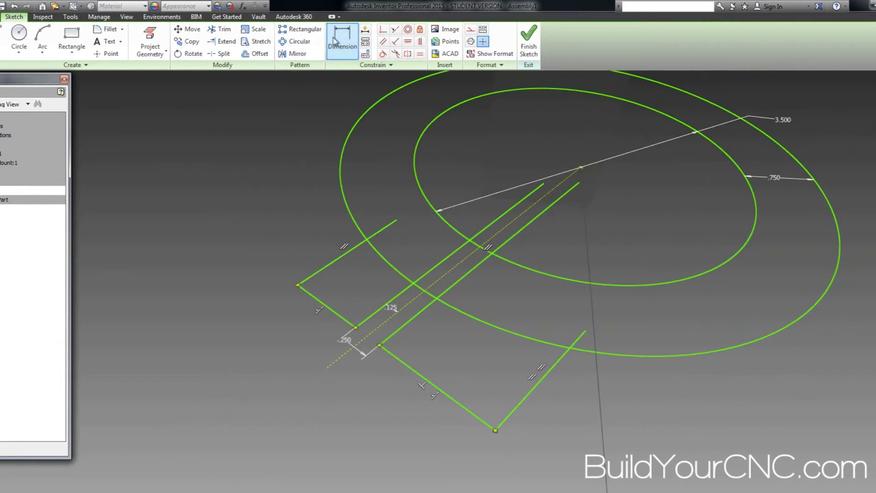
Step: Dimension the distance between the upper outer line and the adjacent long inner line as .75 in
left_click(325, 267)
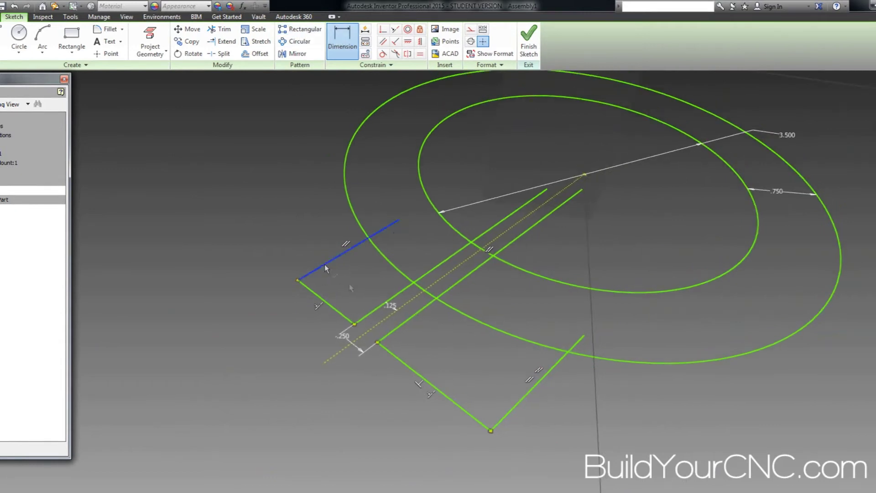
left_click(372, 314)
left_click(305, 318)
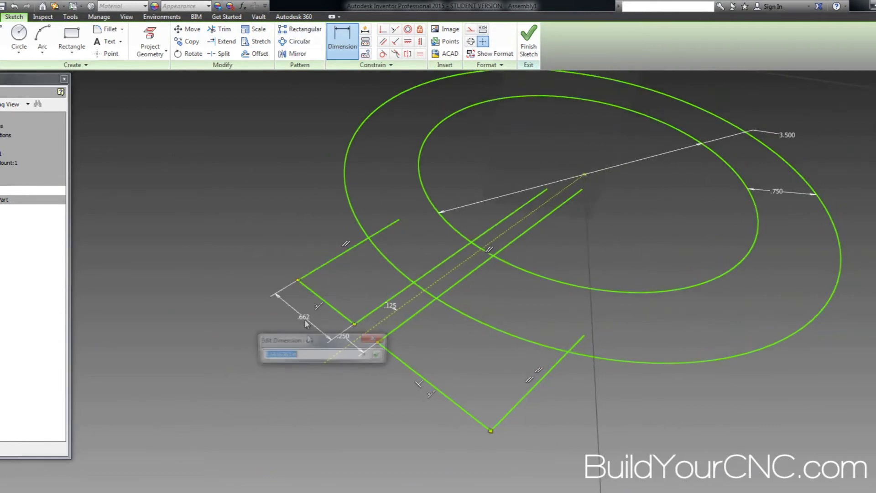
type(".75")
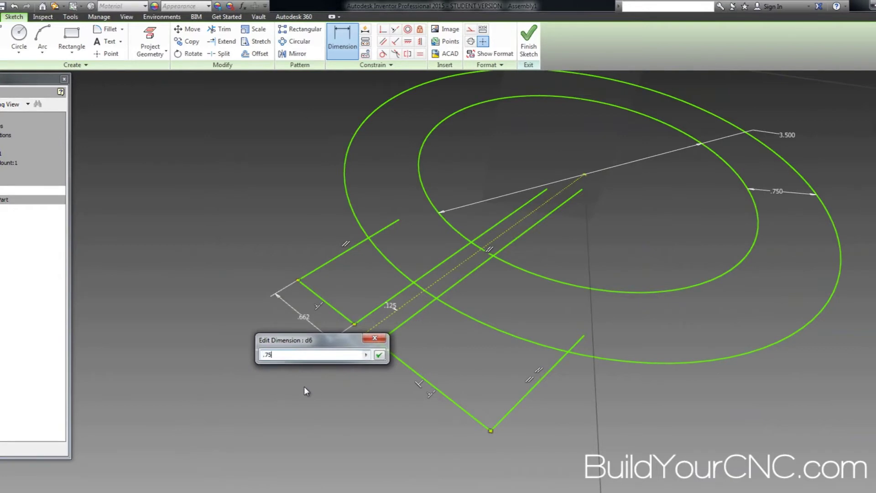
key("Return")
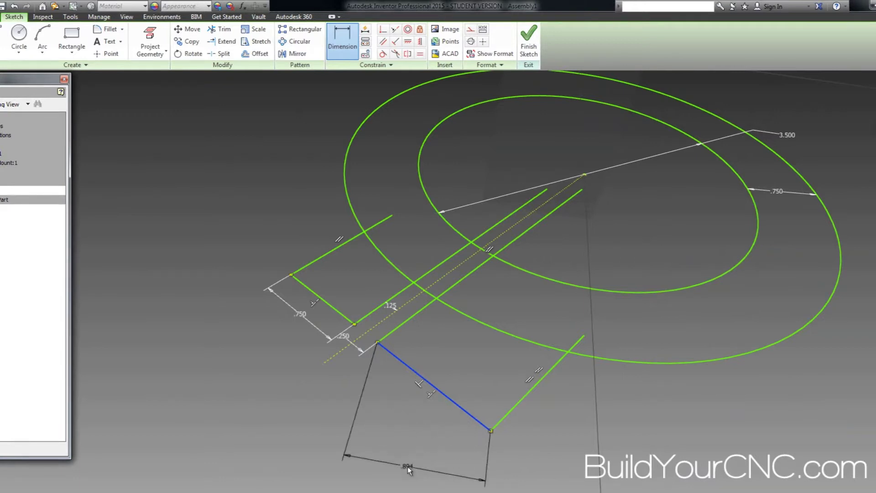
right_click(400, 423)
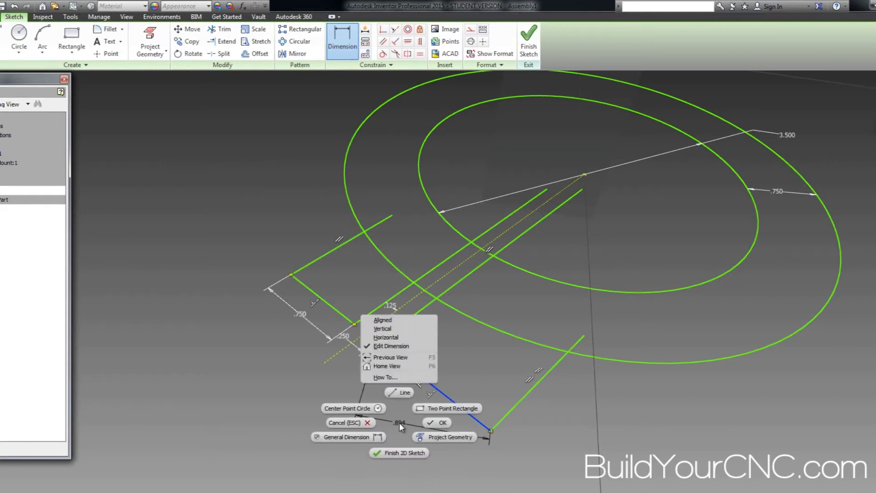
left_click(395, 321)
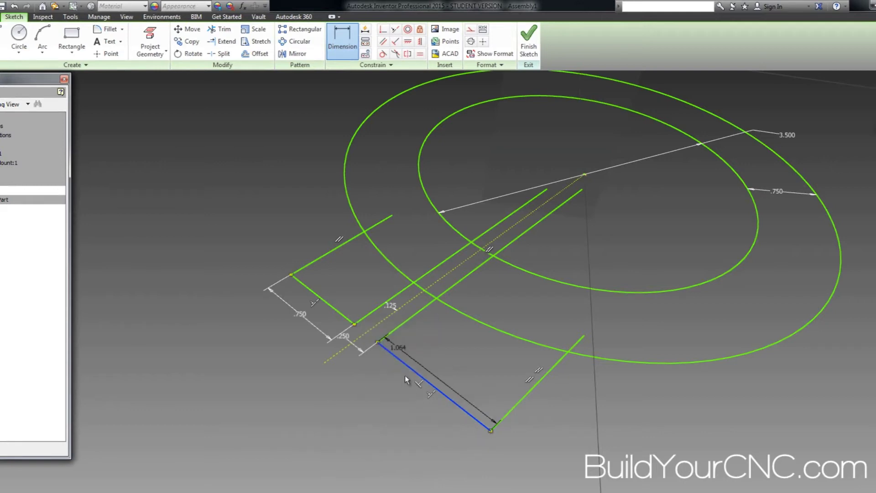
key("Escape")
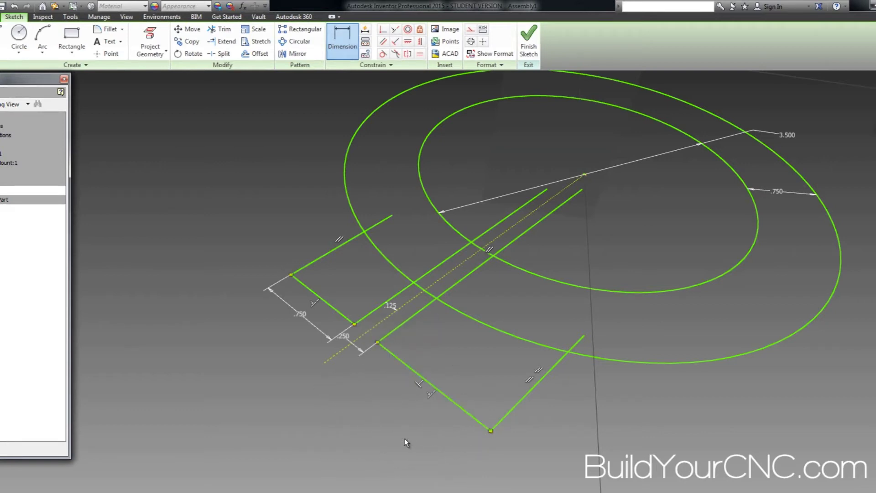
key("Escape")
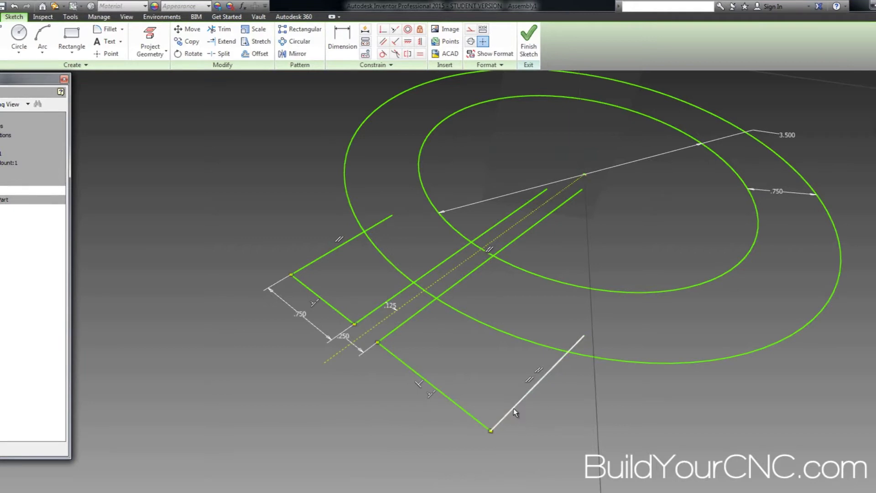
Step: Dimension the distance between the lower outer line and the adjacent long inner line as .75 in
left_click(333, 41)
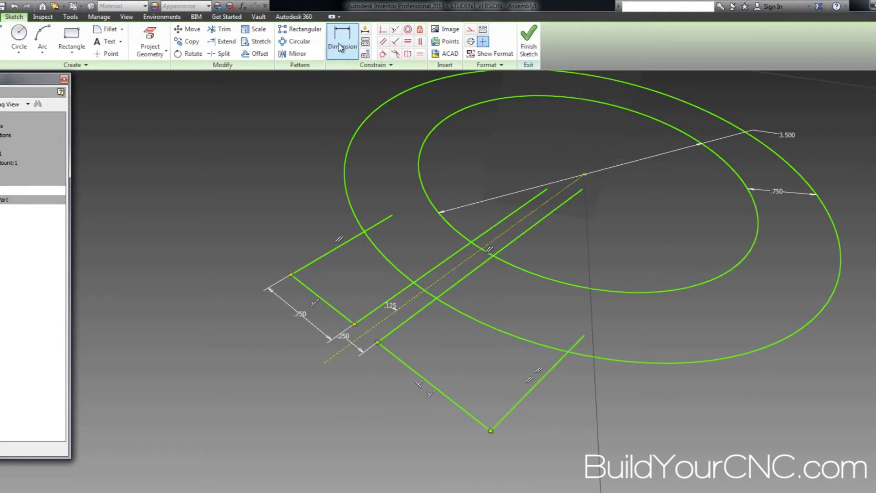
left_click(506, 417)
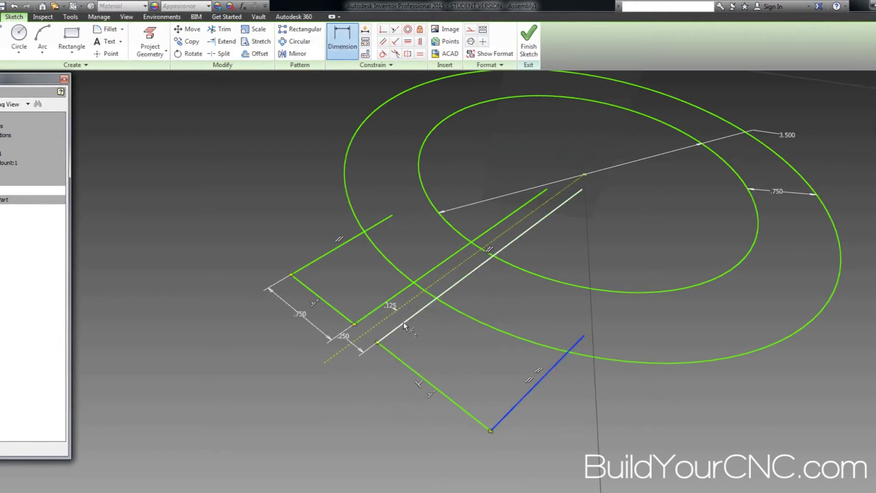
left_click(404, 322)
left_click(400, 402)
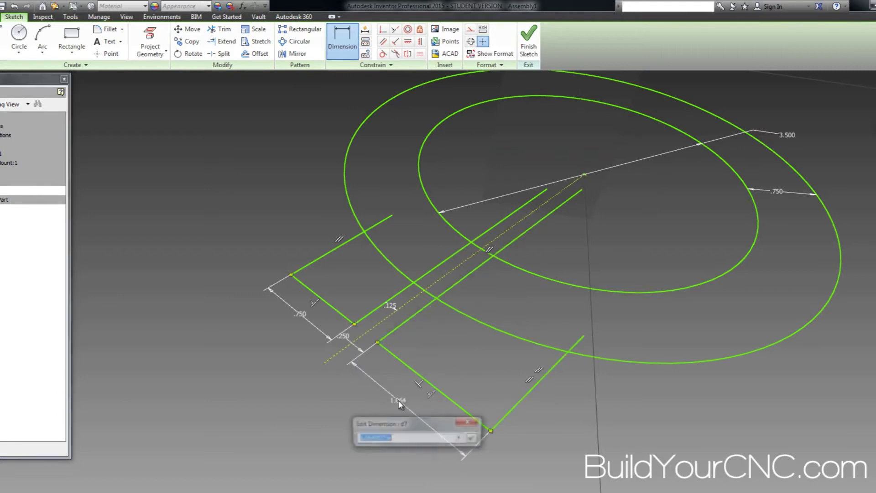
type(".75")
key("Return")
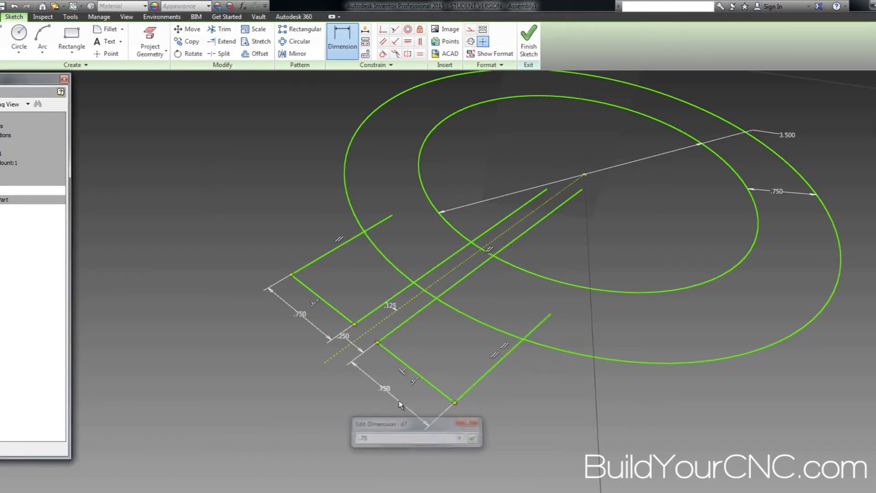
key("F6")
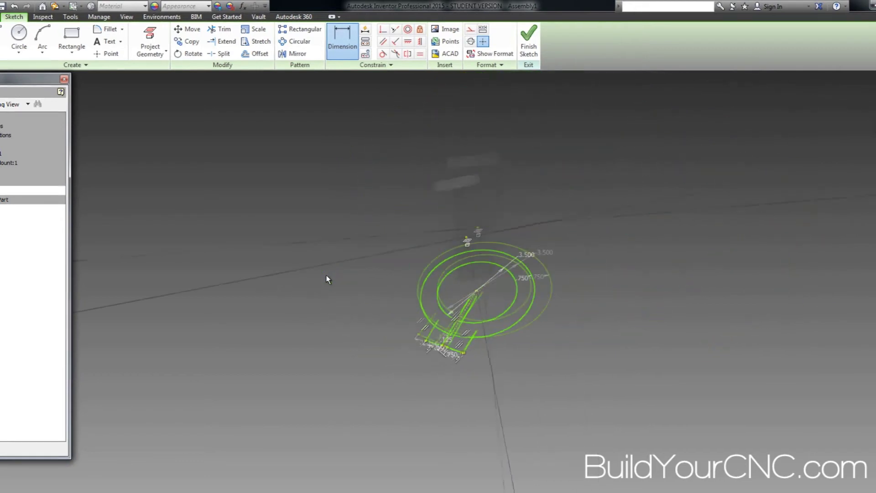
Step: Trim the ends of both outer tab lines that extend inside the ring's outer circle
key("F5")
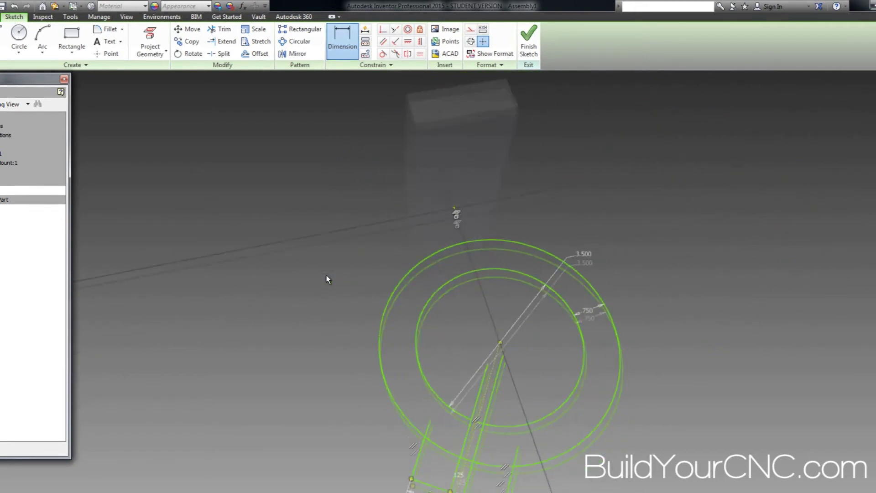
key("F5")
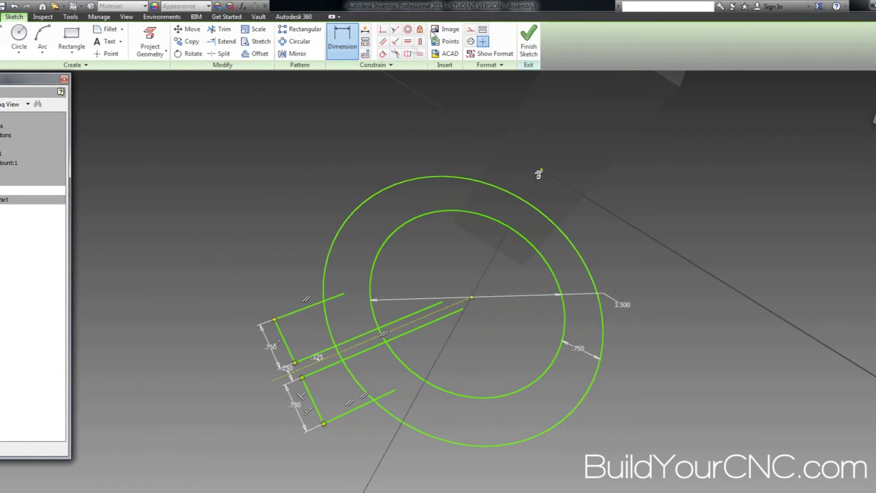
left_click(383, 41)
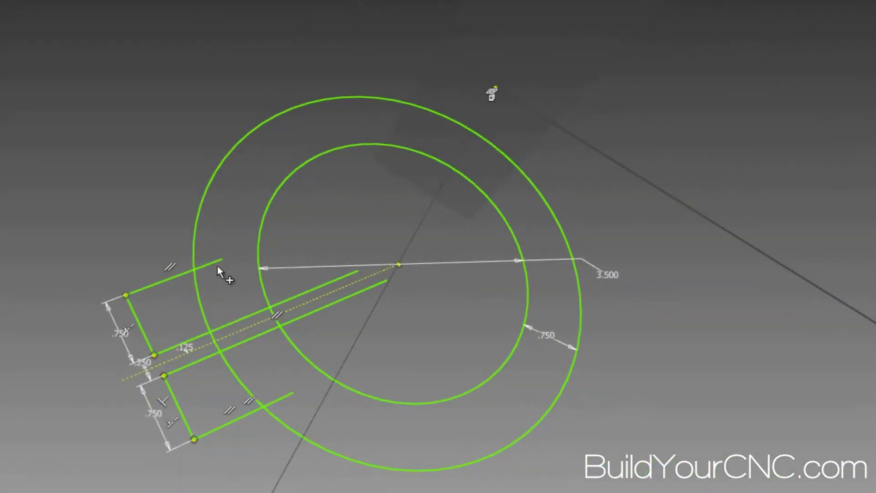
left_click(287, 398)
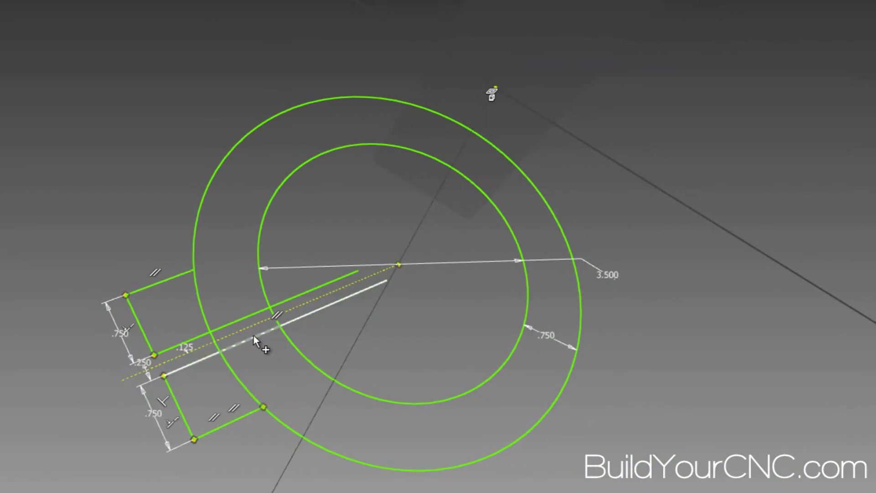
Step: Trim the arcs of the ring's outer and inner circles between the two long inner lines to open the clamp gap
scroll(242, 336, "up", 3)
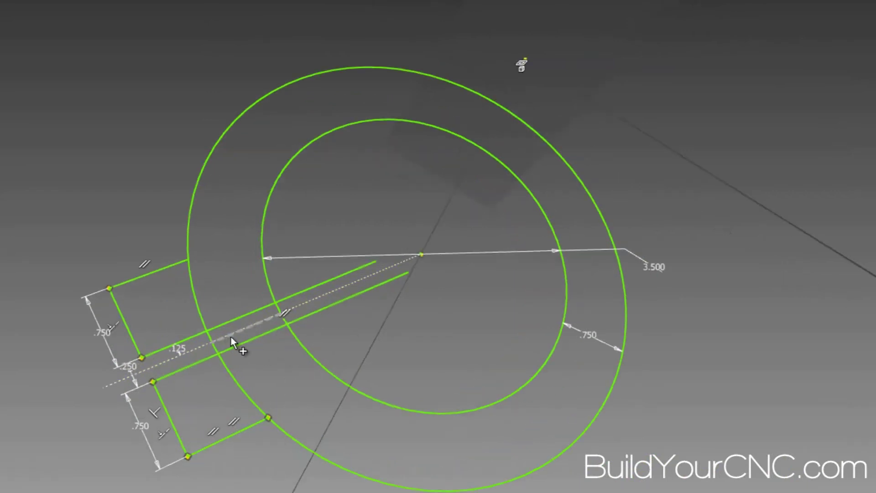
left_click(209, 351)
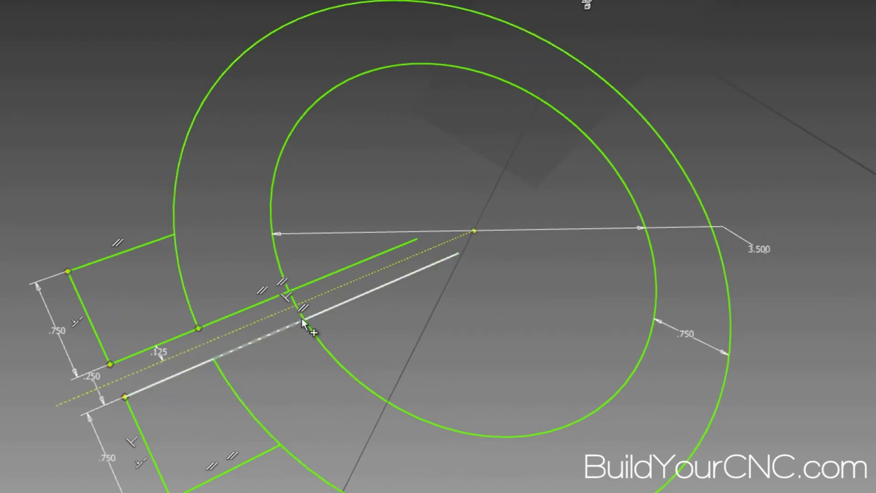
left_click(299, 305)
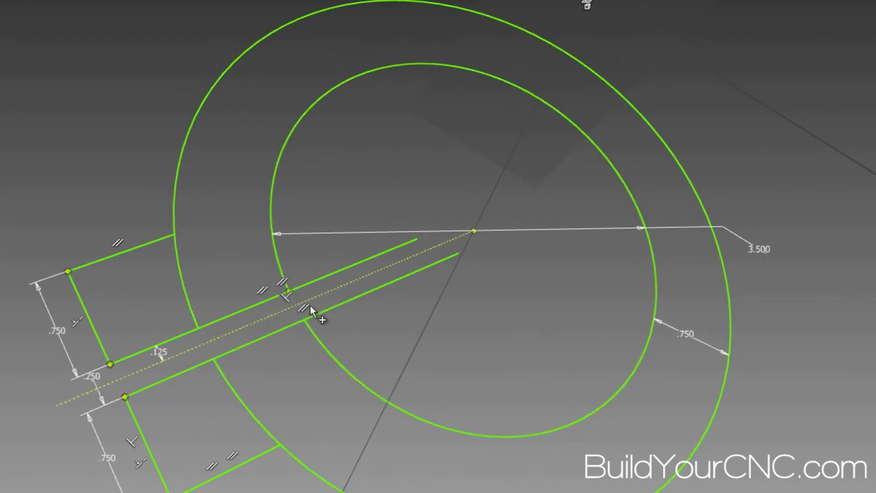
Step: Trim the two inner lines' ends inside the ring opening and the outer-circle arcs crossing both tabs
left_click(320, 314)
left_click(316, 280)
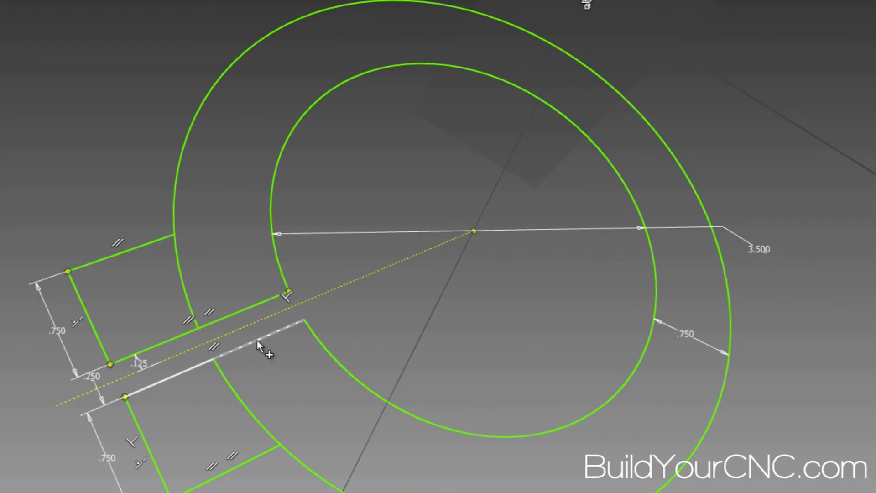
left_click(236, 399)
left_click(188, 307)
Step: Sketch two concentric circles beside the ring, opposite the clamp tabs, about 1.94 in and 2.8 in in diameter
key("F6")
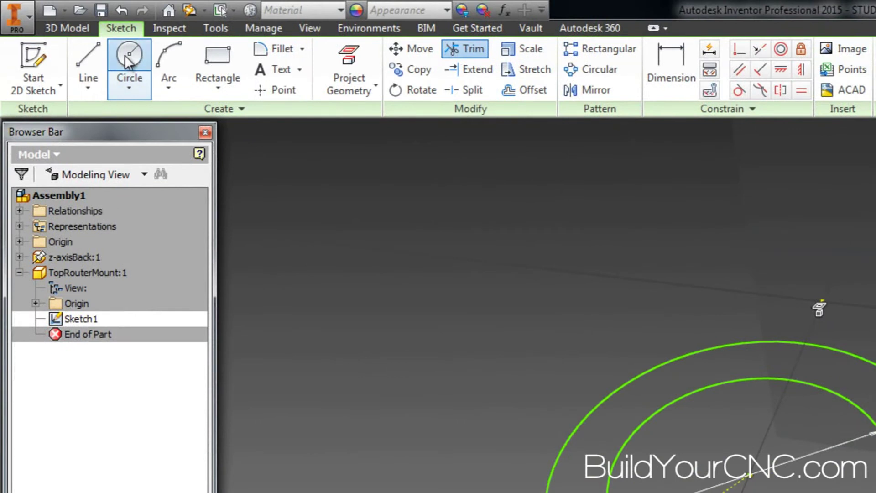
left_click(129, 59)
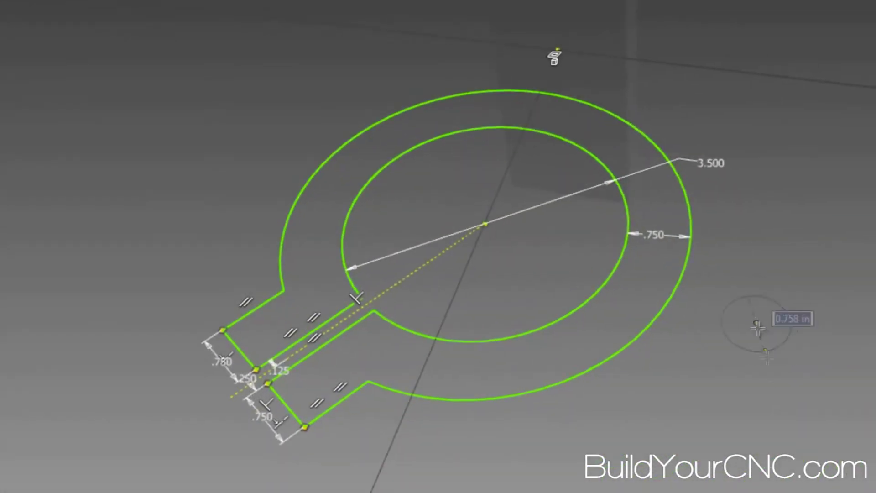
left_click(757, 326)
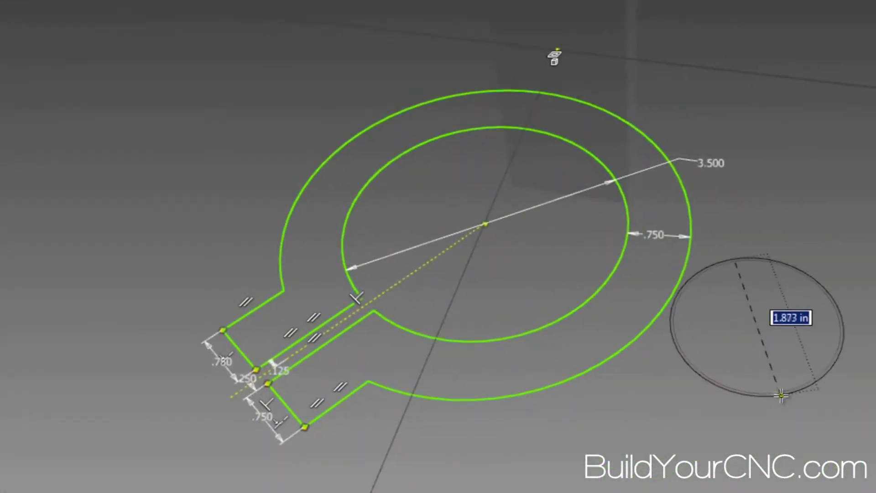
left_click(782, 395)
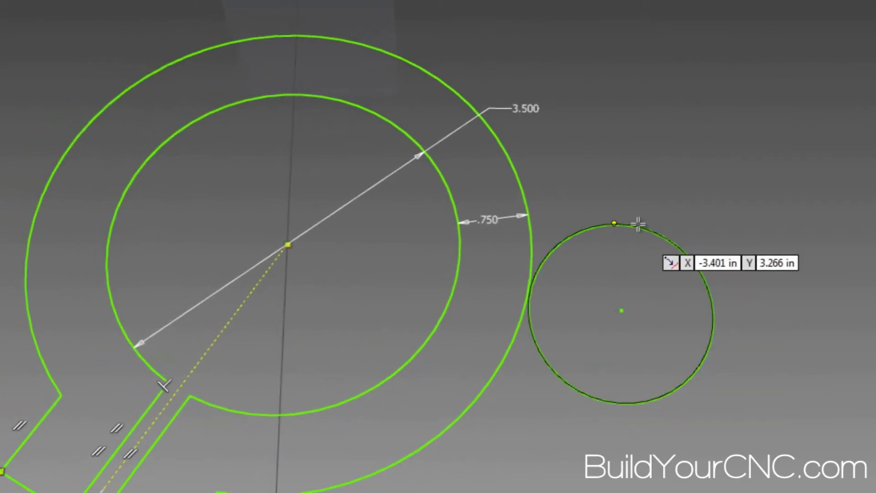
left_click(622, 309)
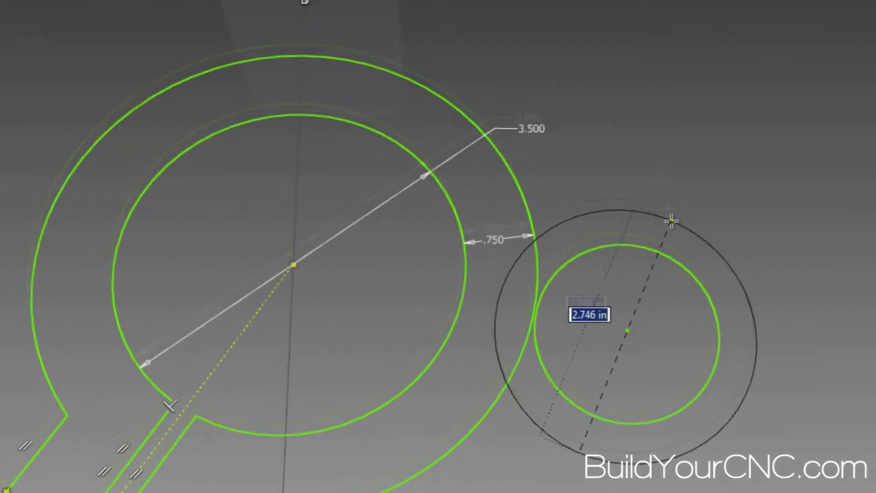
left_click(672, 215)
Step: Dimension the diameter of the new inner circle as 2.5 in
left_click(480, 60)
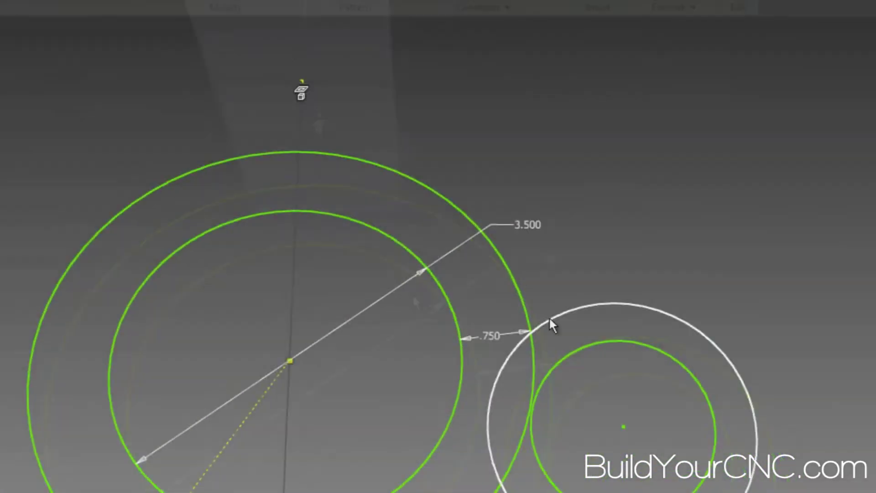
left_click(631, 343)
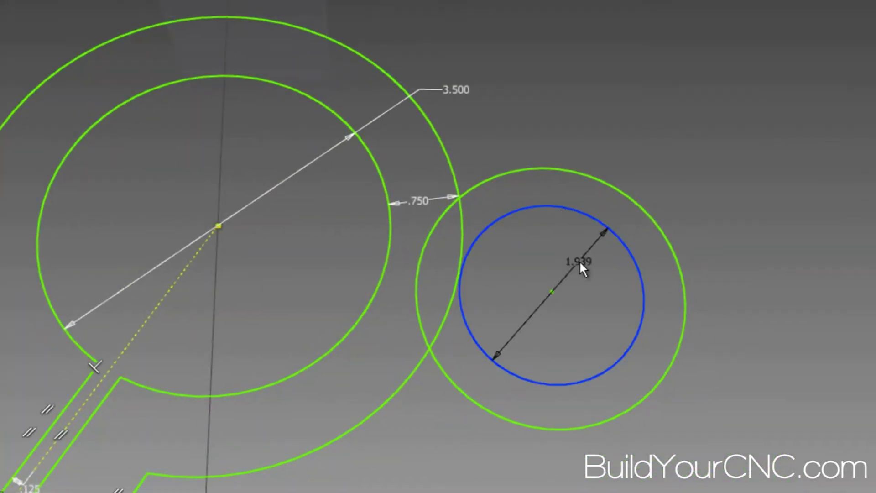
left_click(584, 265)
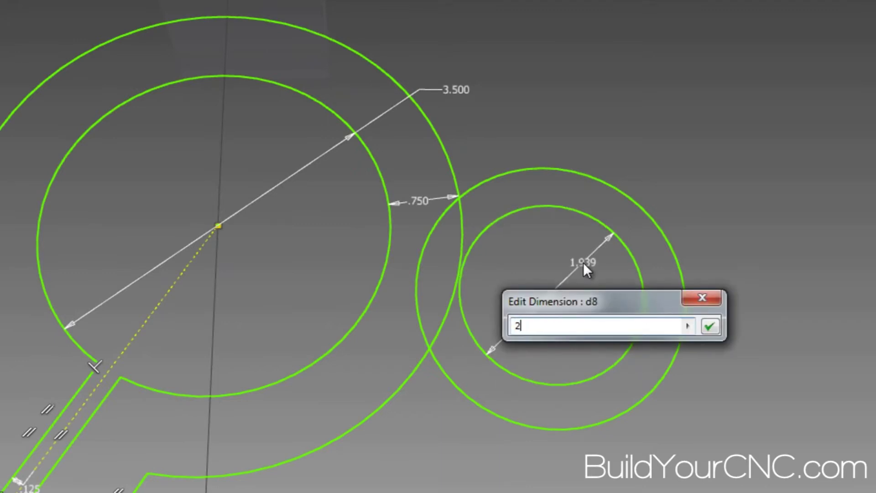
type(".125")
key("BackSpace")
key("BackSpace")
key("BackSpace")
type("5")
key("Return")
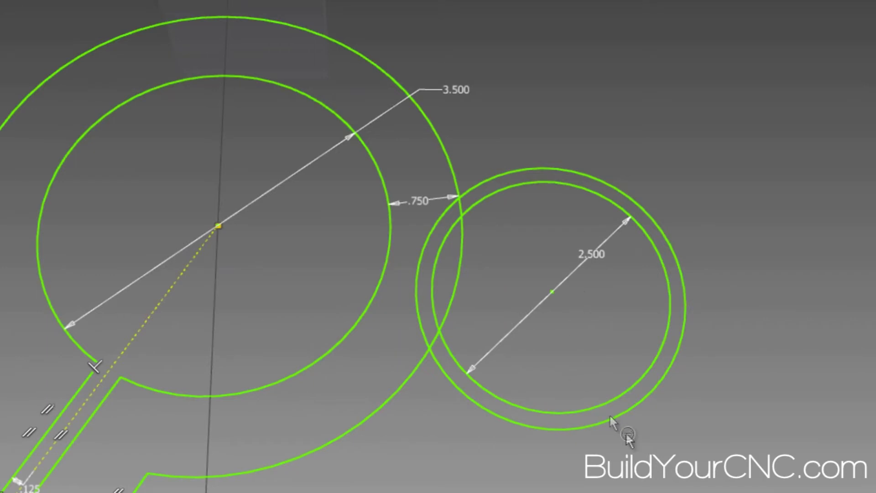
Step: Dimension the radial distance between the two new concentric circles as .5 in
left_click(651, 367, "ctrl")
left_click(663, 376, "ctrl")
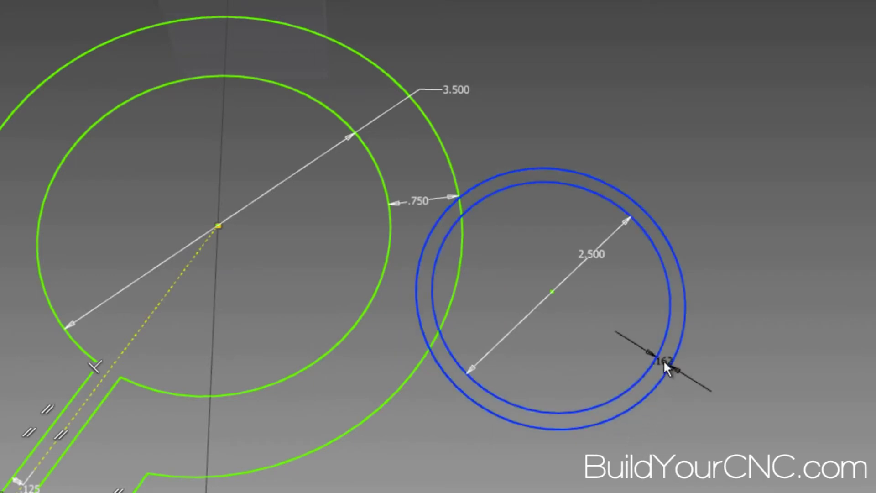
left_click(663, 360)
type(".5")
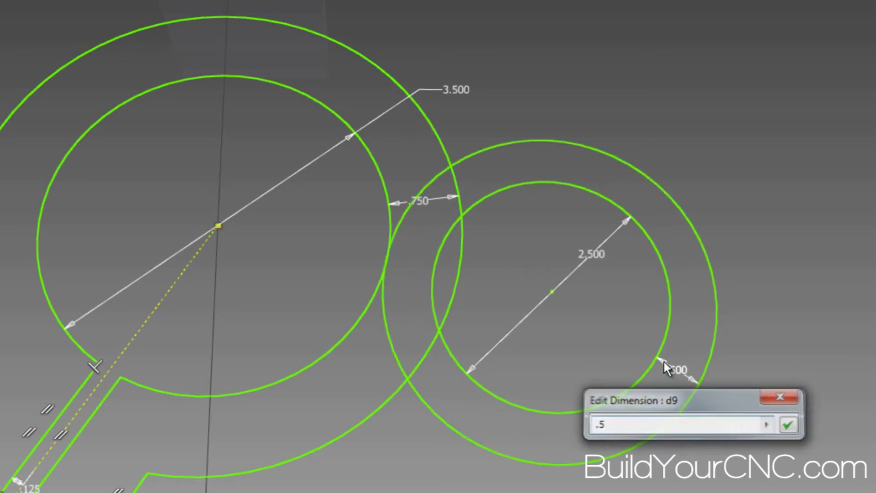
key("Return")
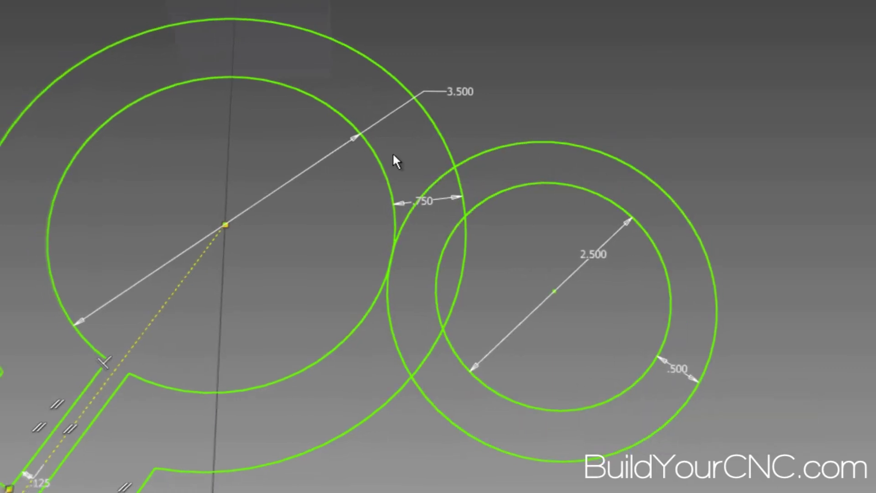
Step: Move the smaller ring by its centre point farther away from the main ring's centre
key("F6")
key("F5")
key("F6")
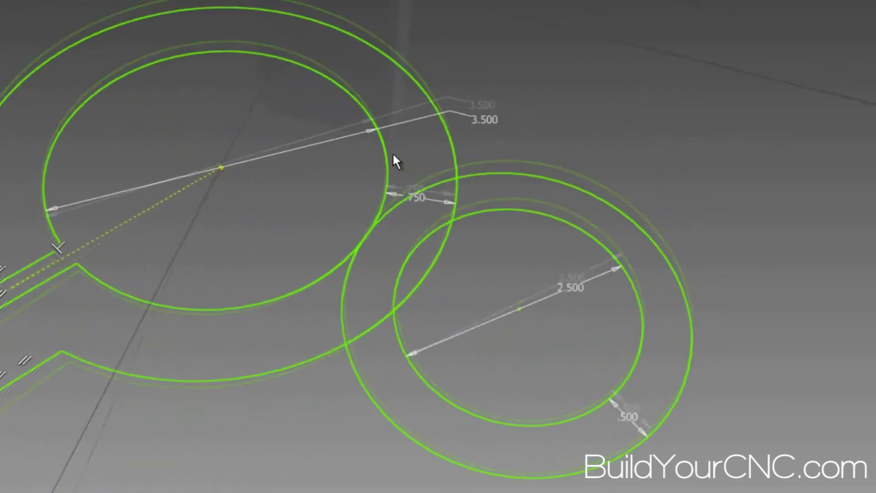
key("F5")
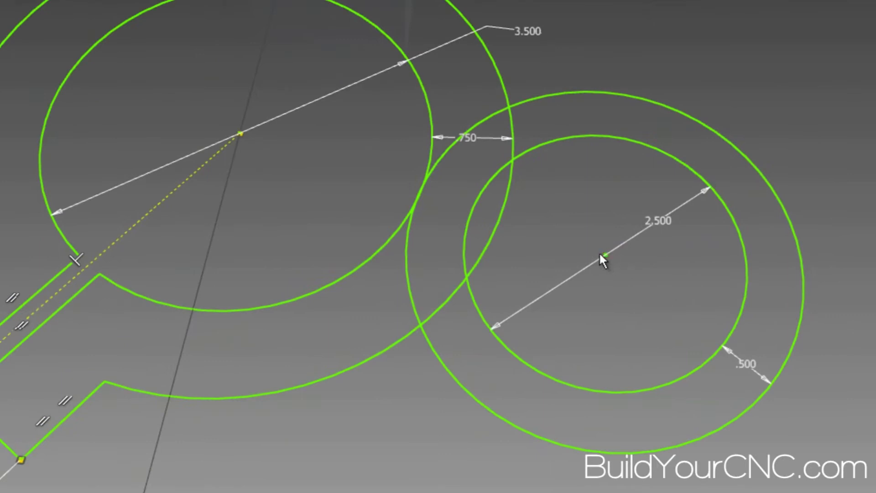
key("F6")
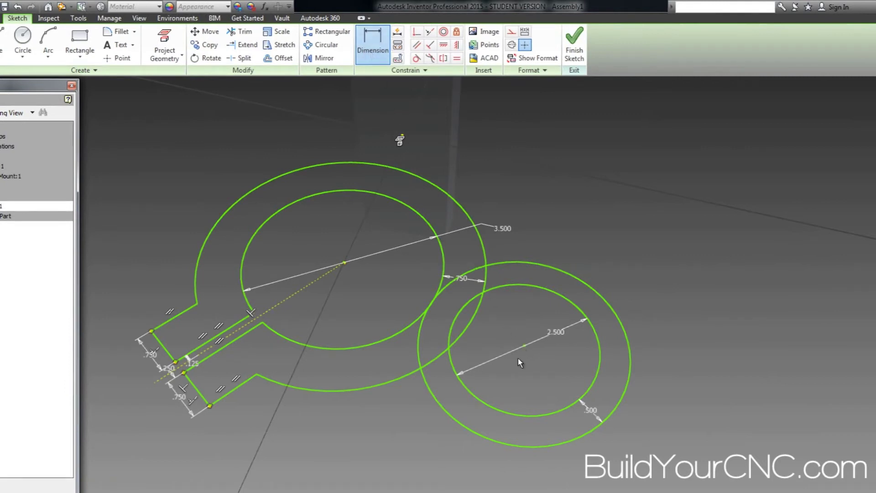
key("Escape")
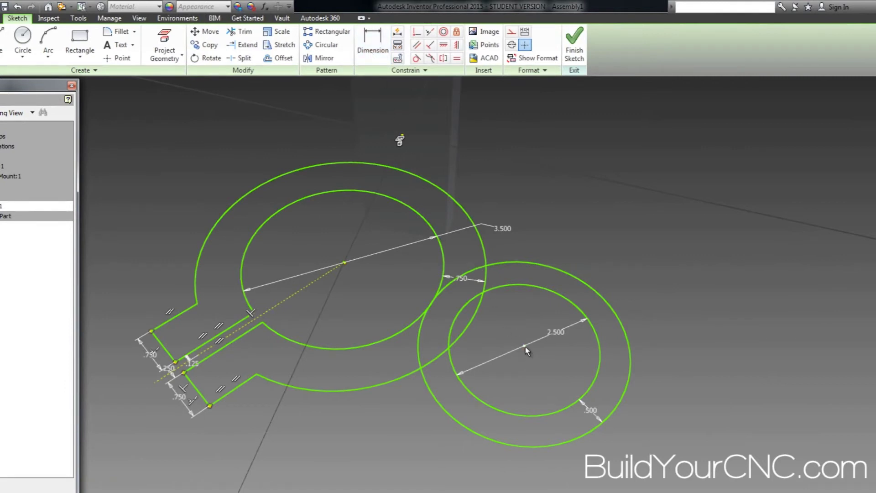
mouse_move(525, 346)
left_mouse_down()
mouse_move(557, 393)
mouse_move(525, 401)
mouse_move(514, 383)
mouse_move(450, 461)
mouse_move(513, 401)
mouse_move(523, 407)
left_mouse_up()
Step: Adjust the smaller ring's position so its outer circle overlaps the main ring's outer edge, with centres about 3.83 in apart
scroll(530, 387, "down", 5)
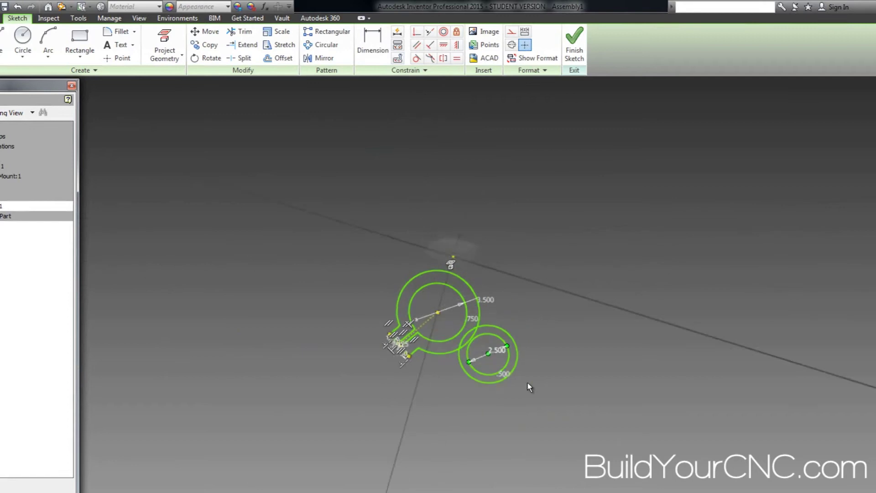
scroll(529, 387, "up", 5)
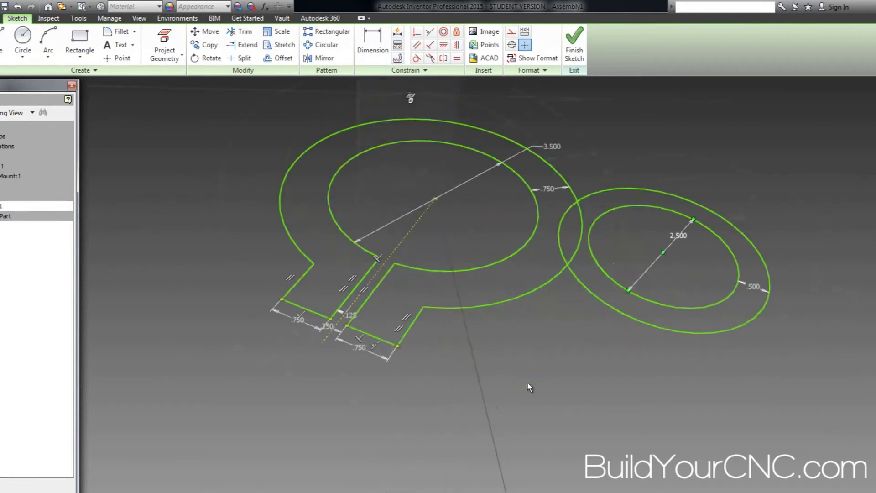
scroll(529, 387, "up", 3)
scroll(528, 385, "down", 4)
scroll(528, 385, "up", 3)
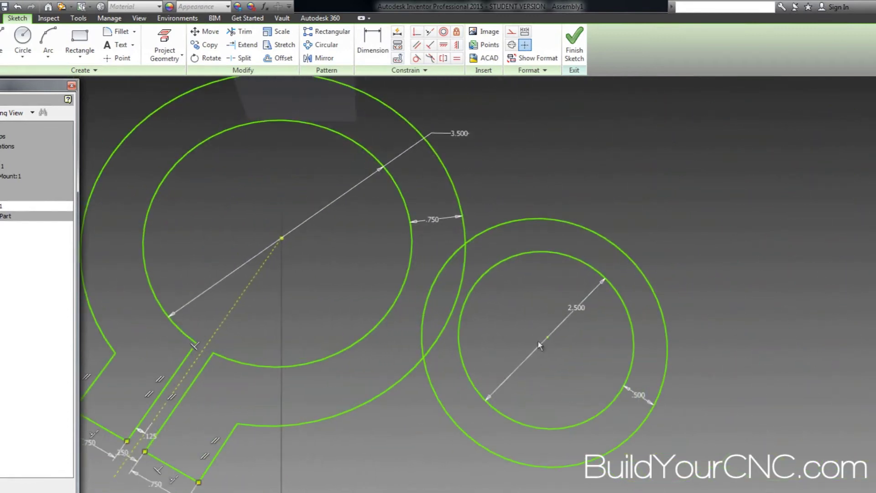
left_click_drag(548, 340, 461, 309)
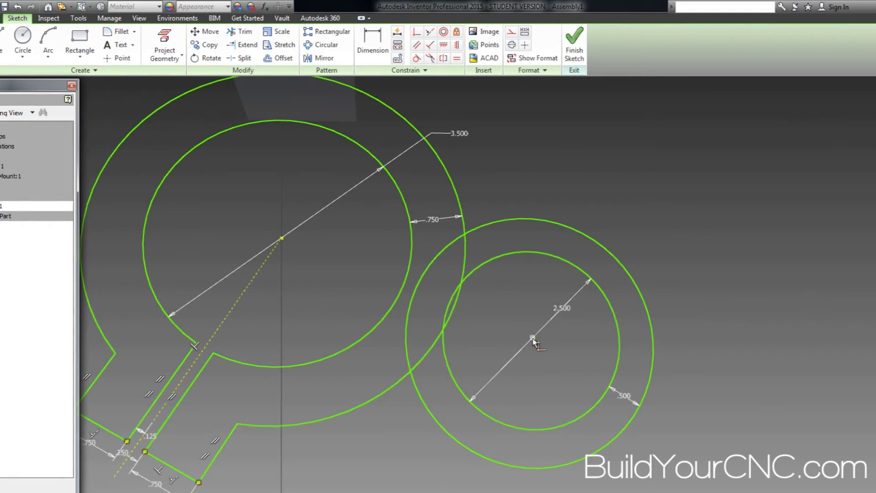
left_click_drag(532, 338, 543, 344)
scroll(415, 315, "down", 4)
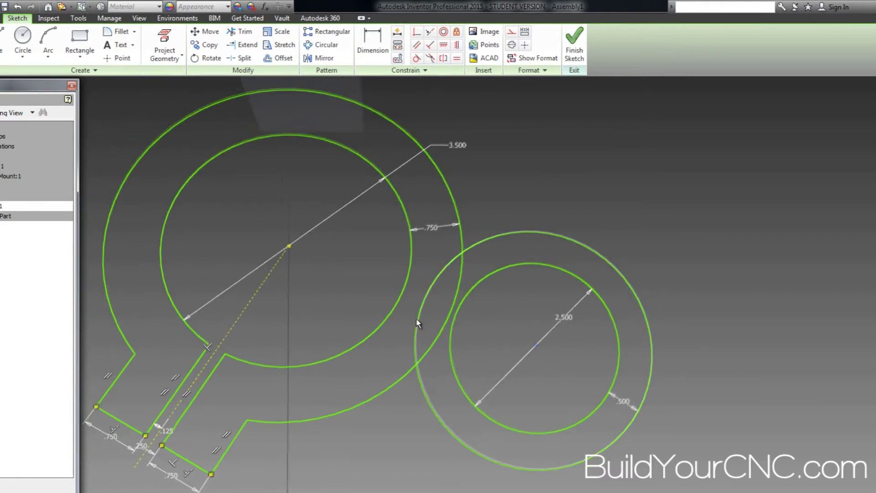
scroll(457, 306, "up", 1)
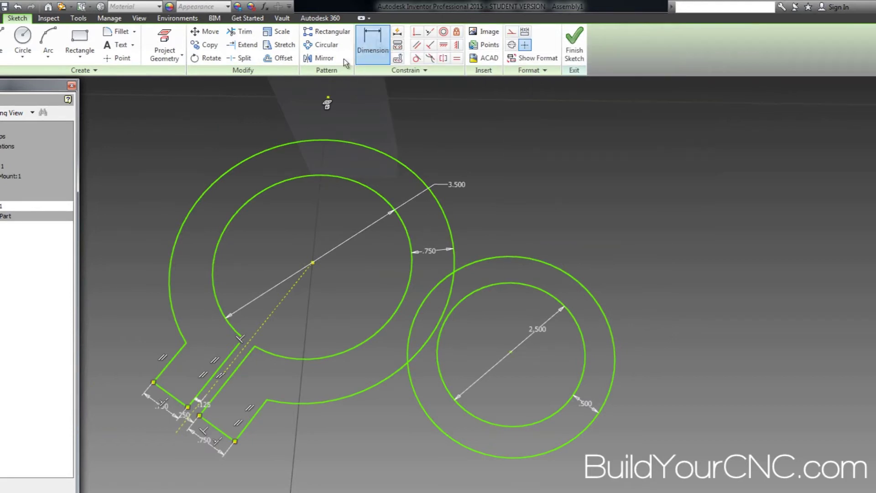
Step: Add an aligned dimension between the main ring's centre and the smaller ring's centre, accepting the current distance
left_click(511, 356)
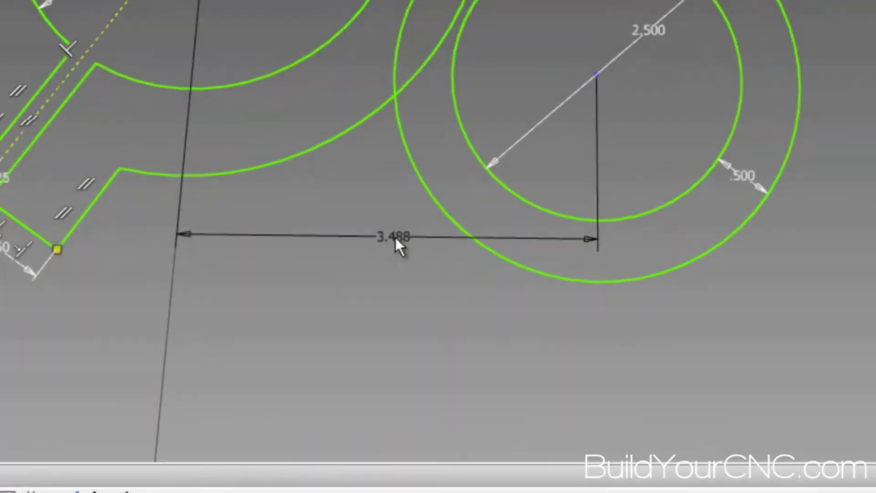
right_click(423, 375)
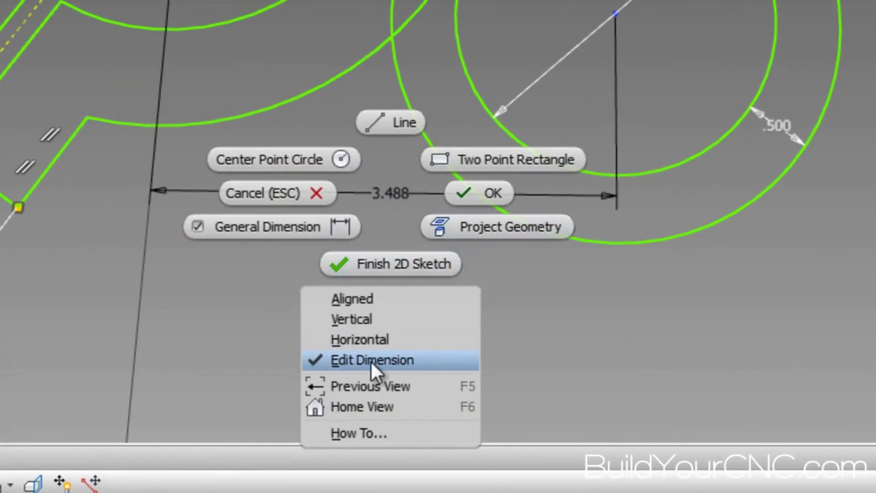
left_click(353, 302)
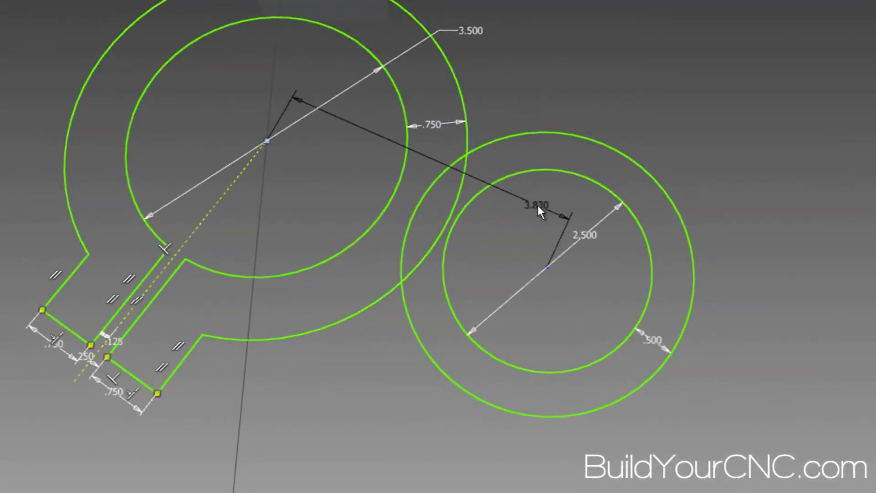
left_click(534, 203)
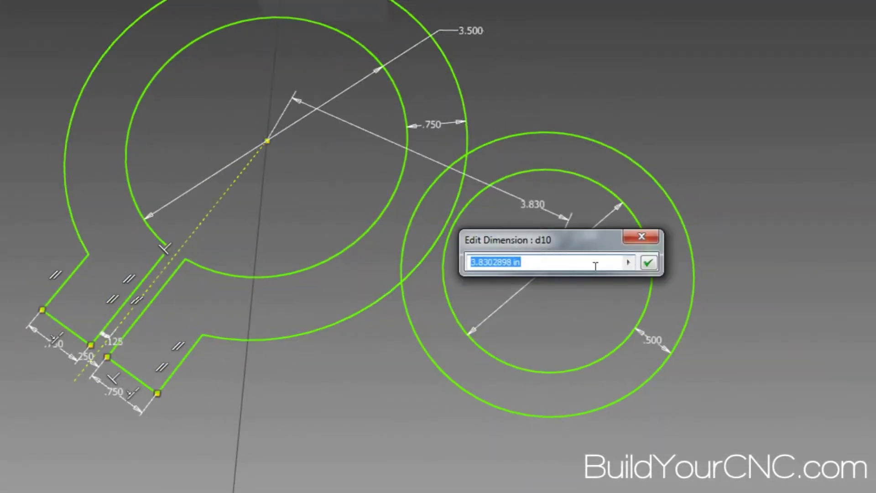
left_click(649, 262)
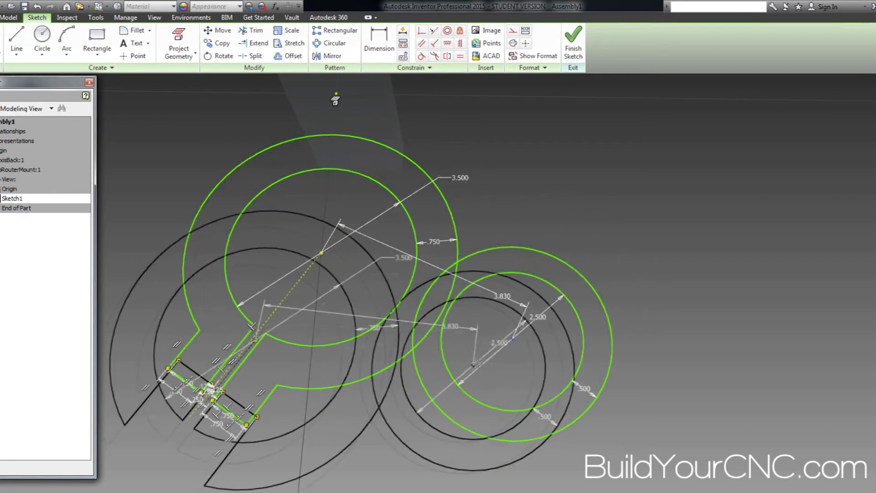
Step: Shift the rings by the smaller ring's centre and dimension the main ring's centre 4 in from the projected origin point
mouse_move(475, 365)
left_mouse_down()
mouse_move(437, 312)
mouse_move(516, 323)
mouse_move(523, 409)
mouse_move(504, 397)
mouse_move(581, 287)
mouse_move(564, 347)
mouse_move(513, 347)
mouse_move(577, 330)
mouse_move(557, 374)
mouse_move(579, 334)
mouse_move(560, 352)
left_mouse_up()
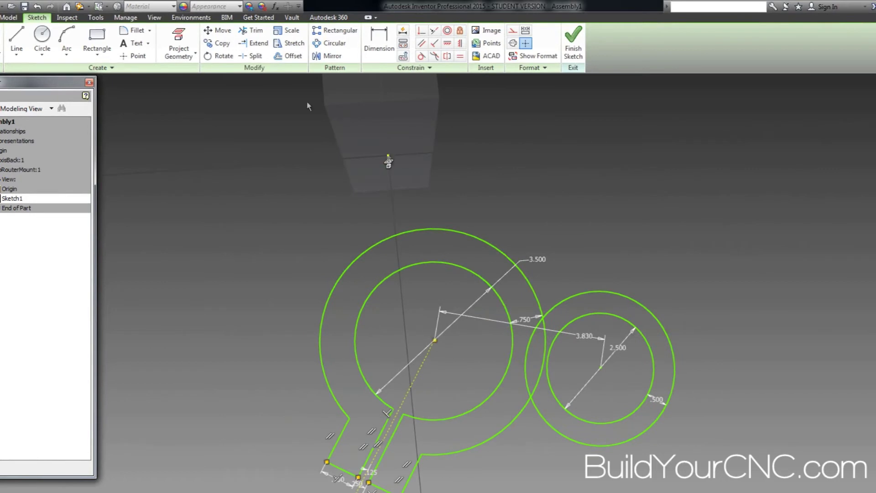
left_click(380, 44)
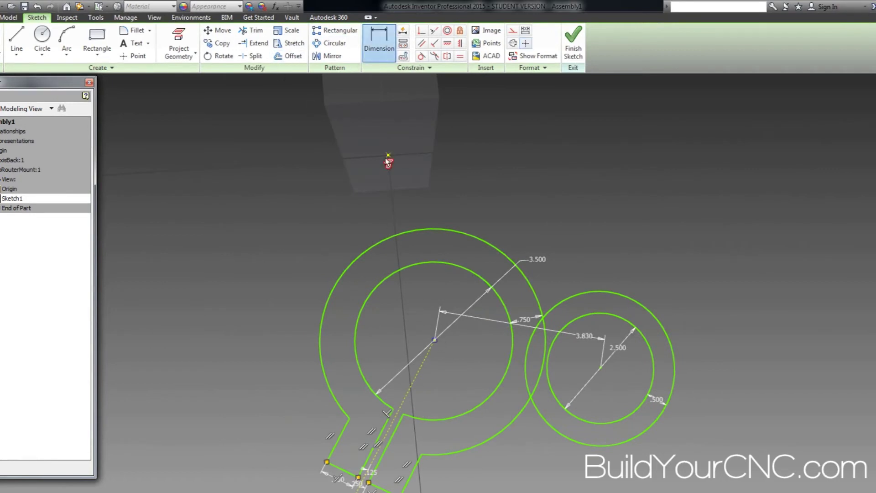
scroll(370, 154, "down", 3)
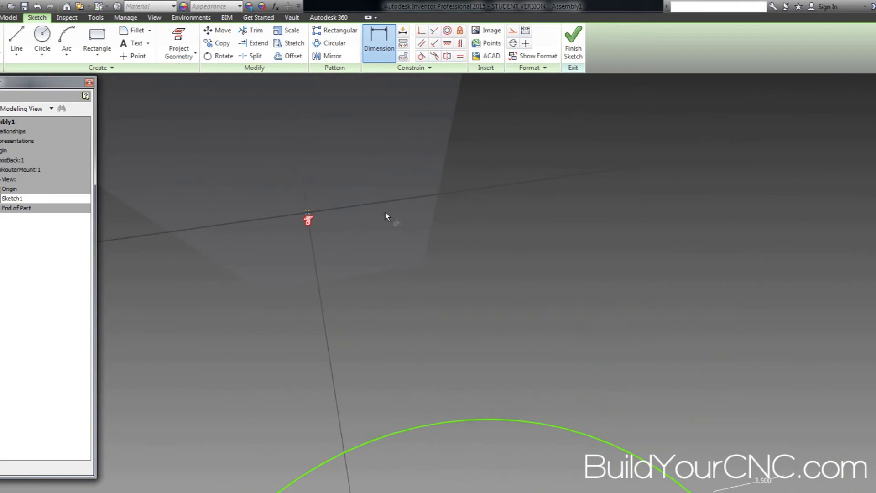
scroll(396, 228, "up", 4)
left_click(439, 274)
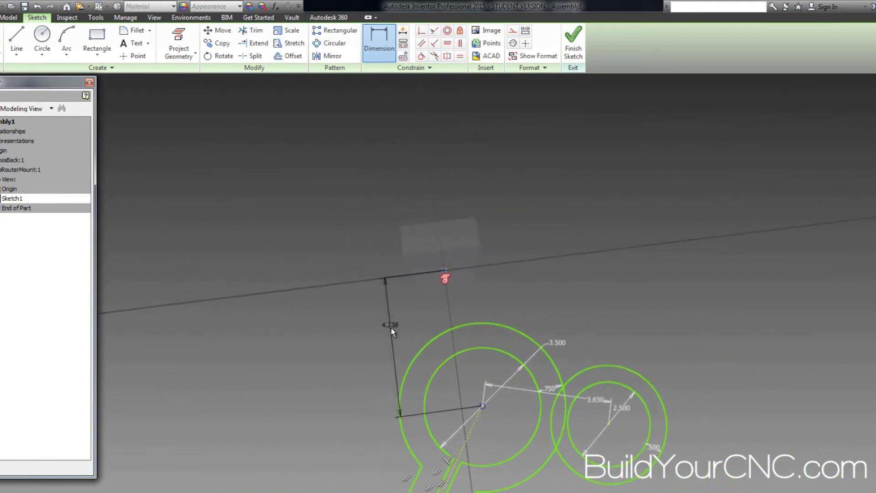
scroll(391, 327, "down", 2)
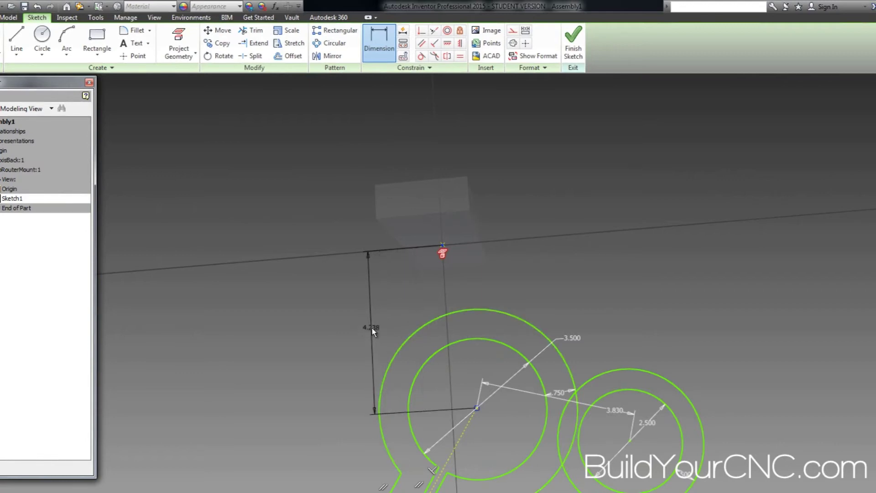
left_click(373, 330)
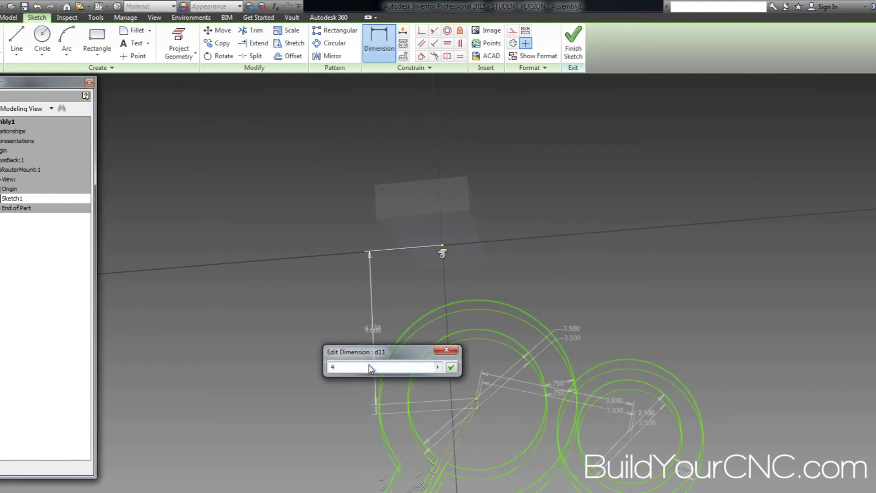
key("Return")
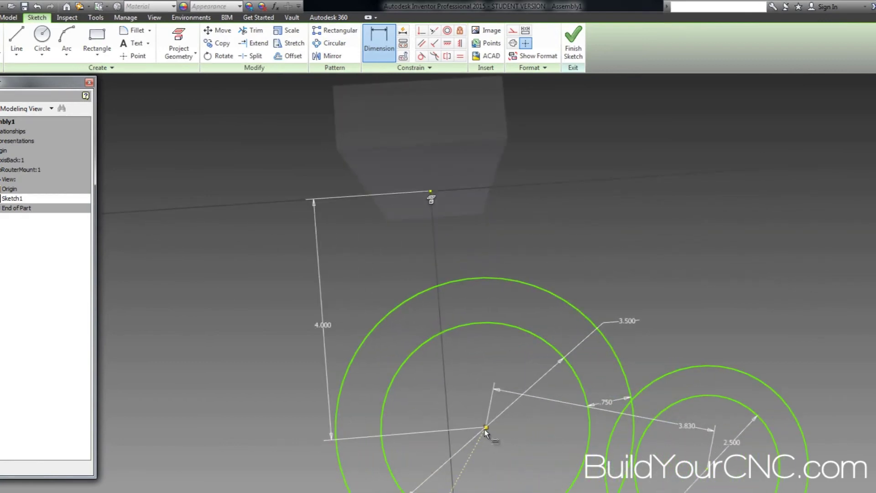
Step: Apply a vertical constraint between the main ring's centre and the projected origin point
scroll(470, 386, "down", 5)
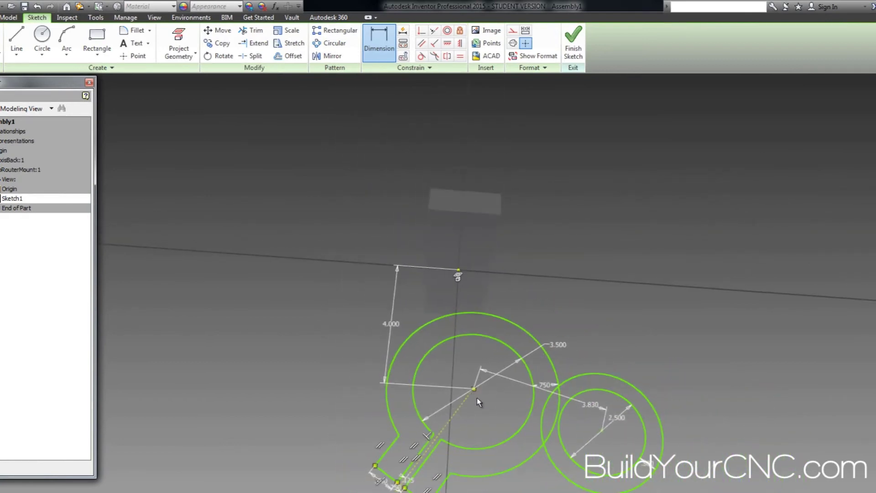
scroll(478, 402, "up", 3)
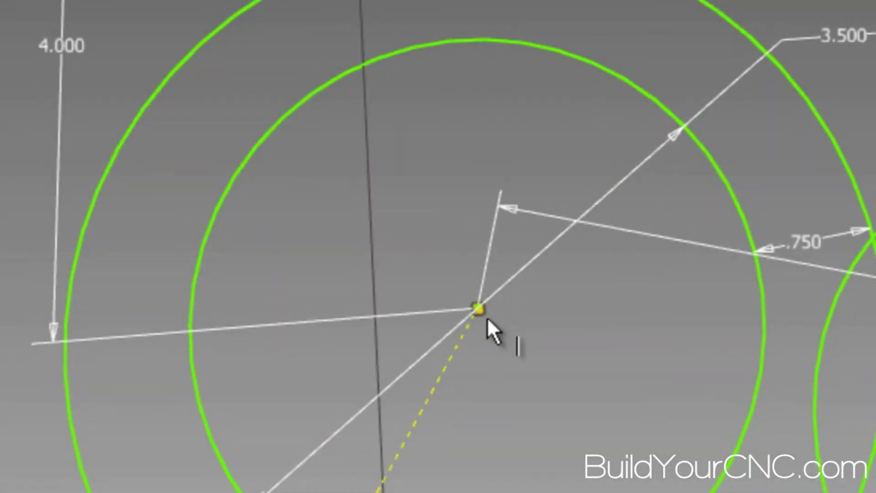
left_click(482, 312)
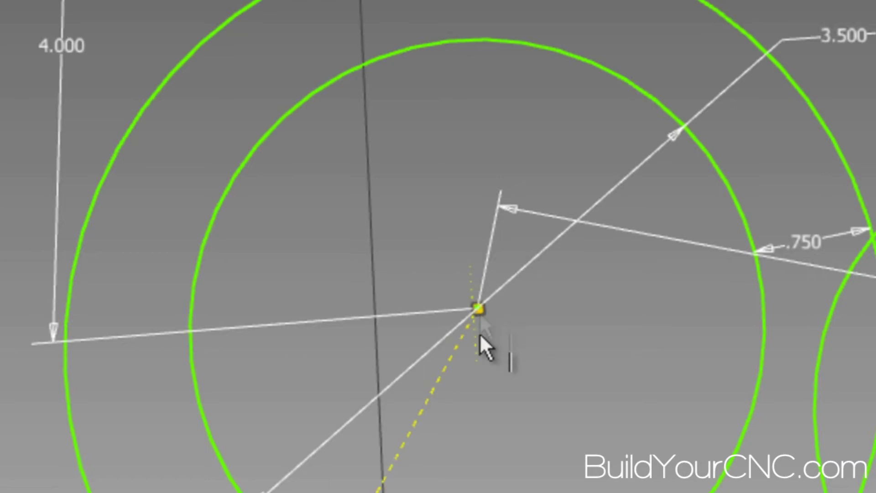
left_click(476, 307)
scroll(432, 152, "down", 5)
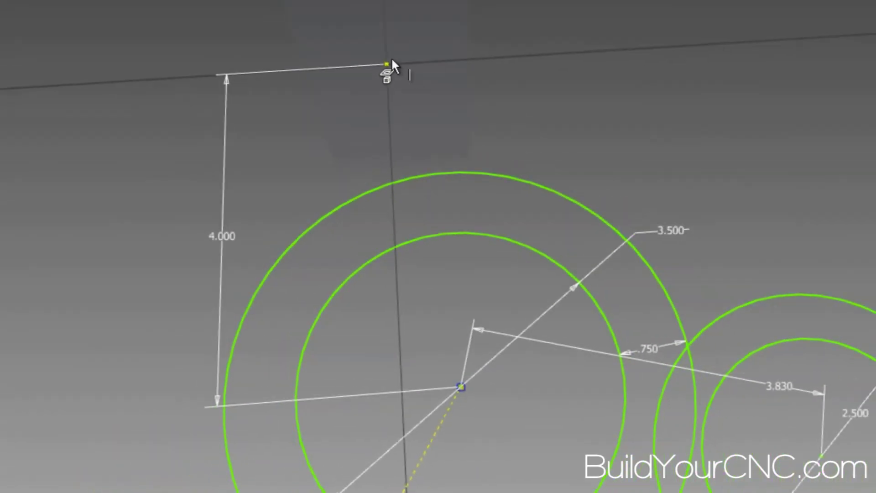
left_click(387, 63)
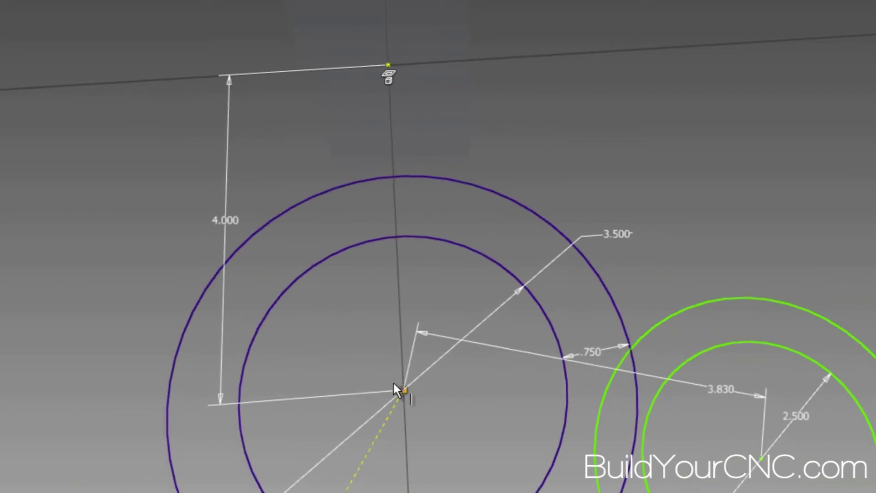
Step: Swing the smaller ring by its centre point around the main ring until it sits diagonally below it on the right
scroll(445, 333, "down", 3)
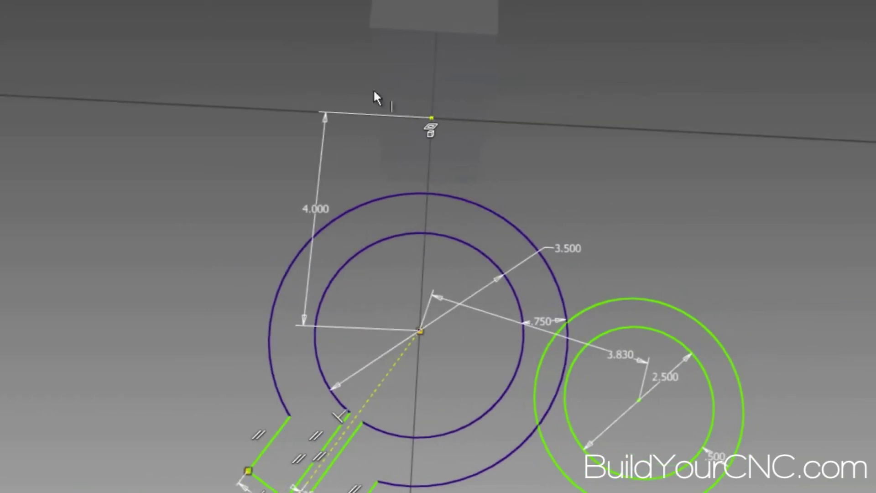
scroll(376, 250, "up", 2)
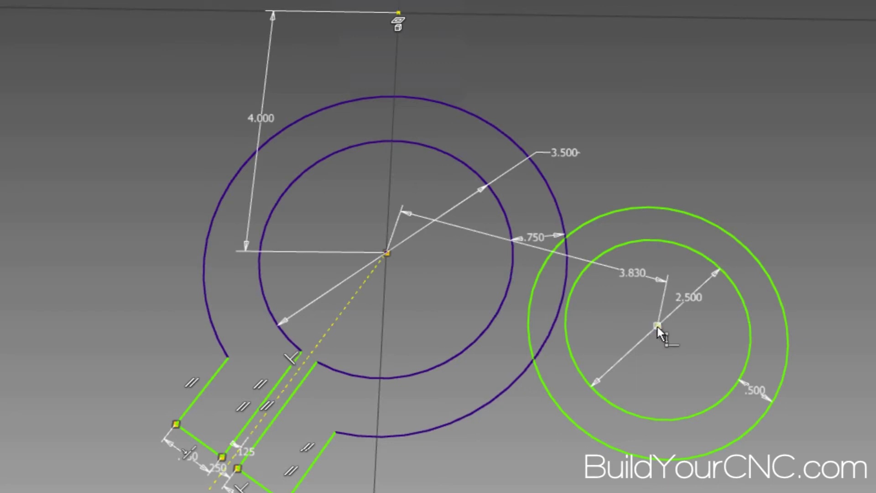
left_click_drag(658, 326, 618, 357)
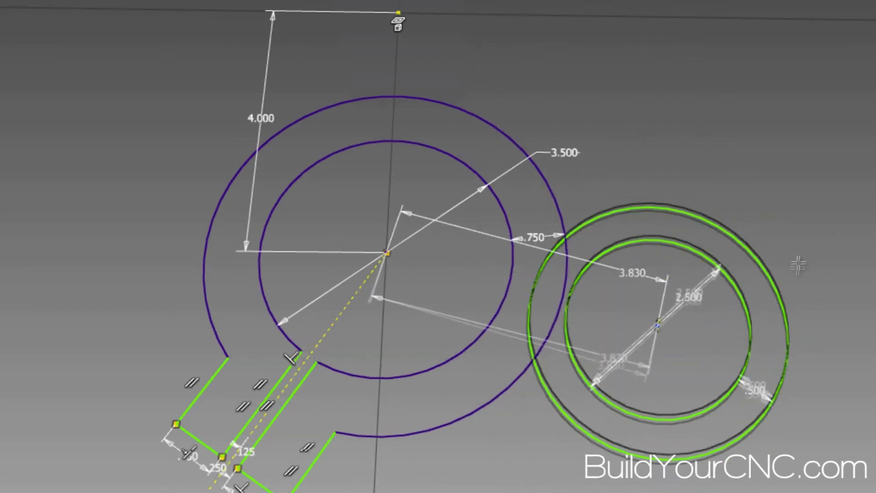
left_click(775, 178)
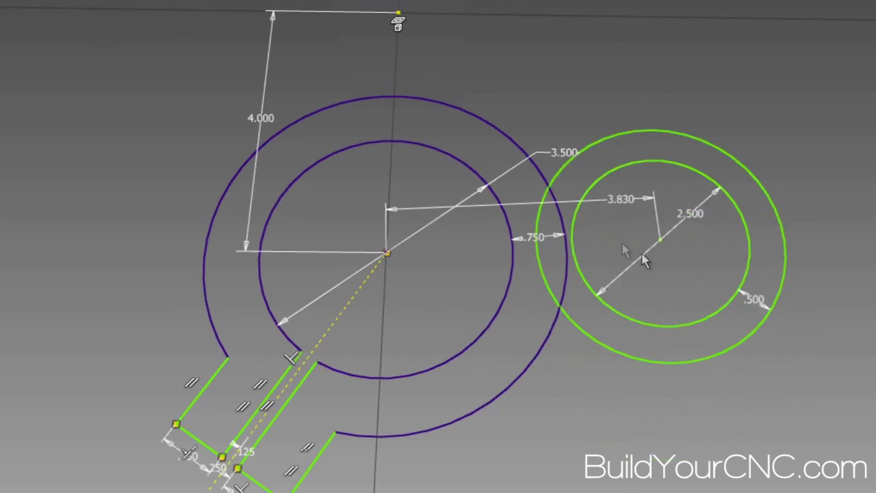
scroll(549, 188, "down", 3)
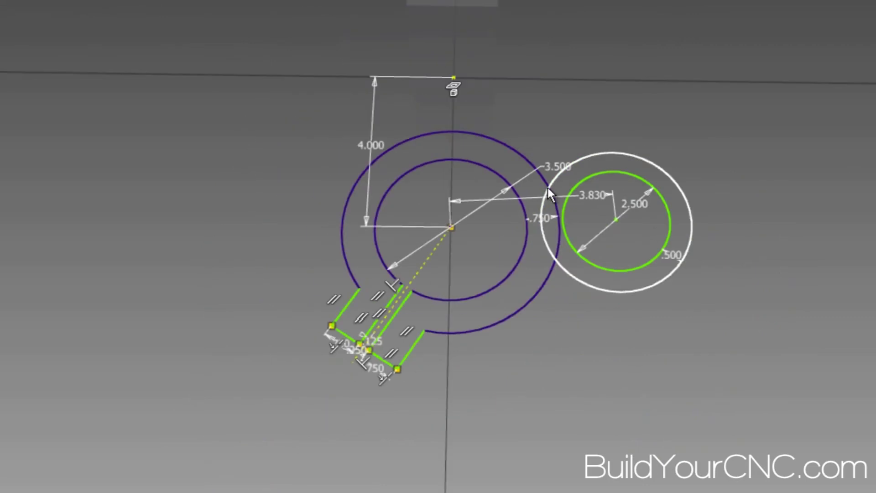
left_click(615, 218)
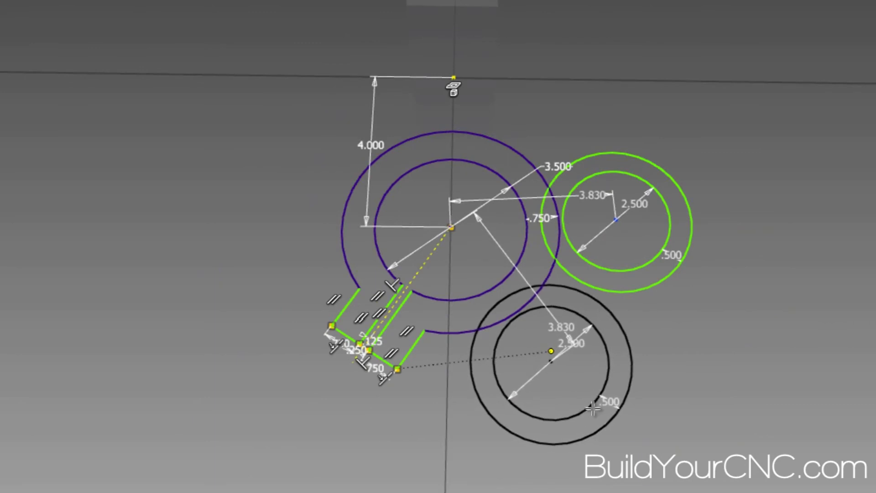
left_click(594, 413)
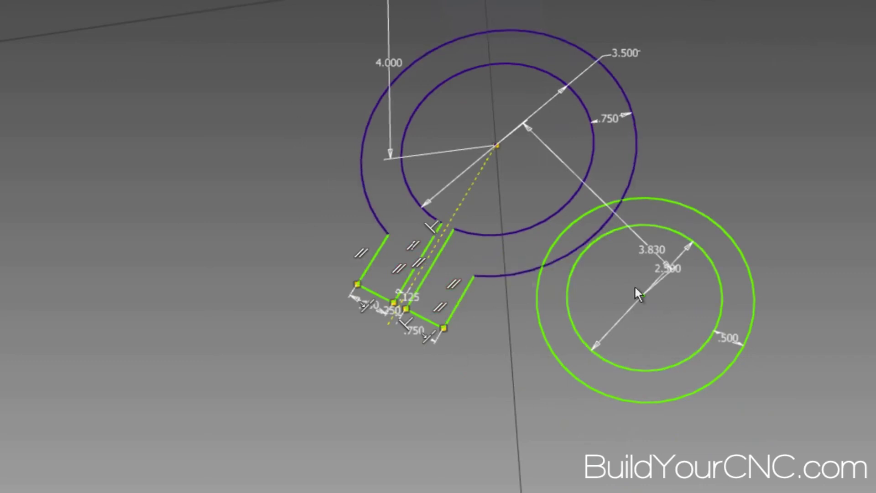
Step: Rotate the clamp tabs around the main ring by moving the free end of the dashed centreline towards the lower left
scroll(356, 272, "up", 3)
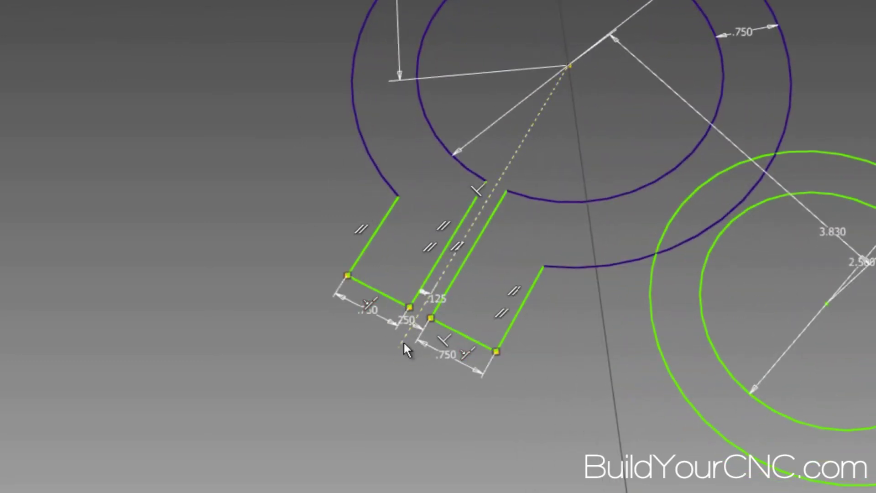
left_click(403, 340)
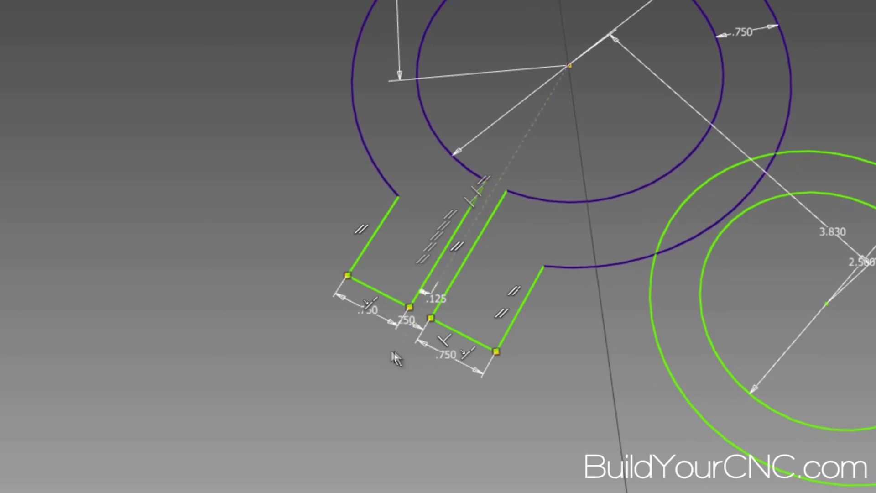
left_click_drag(395, 350, 367, 338)
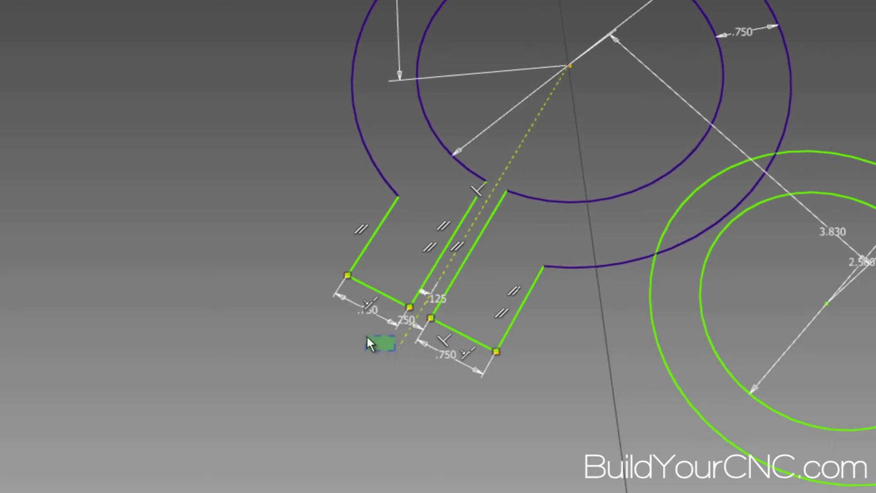
left_click(397, 348)
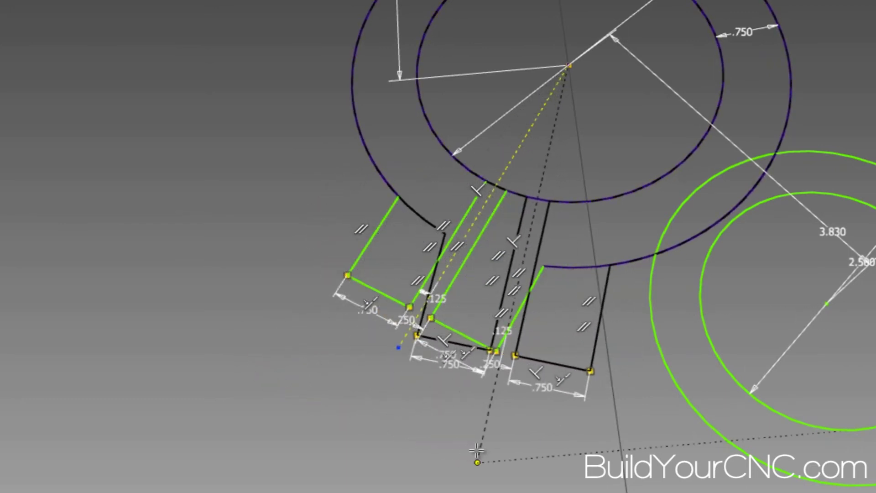
left_click(314, 387)
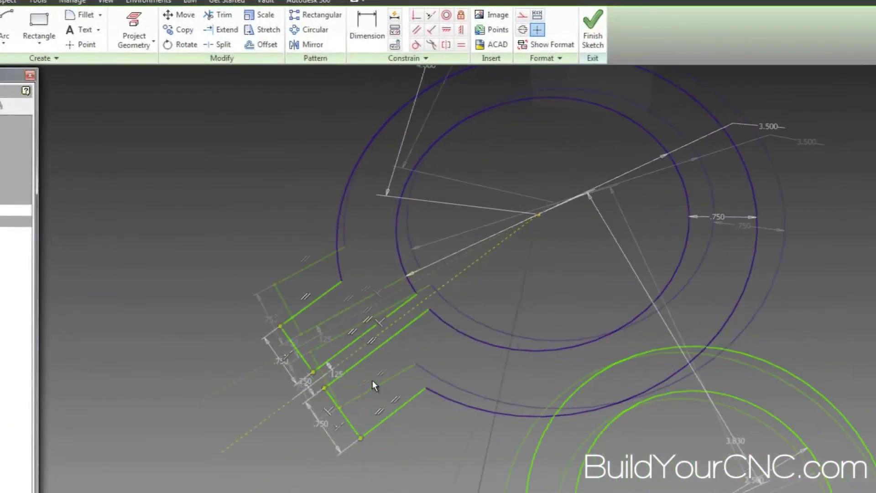
Step: Add an aligned dimension of 1 in along the outer edge of the lower clamp tab
key("Page_Up")
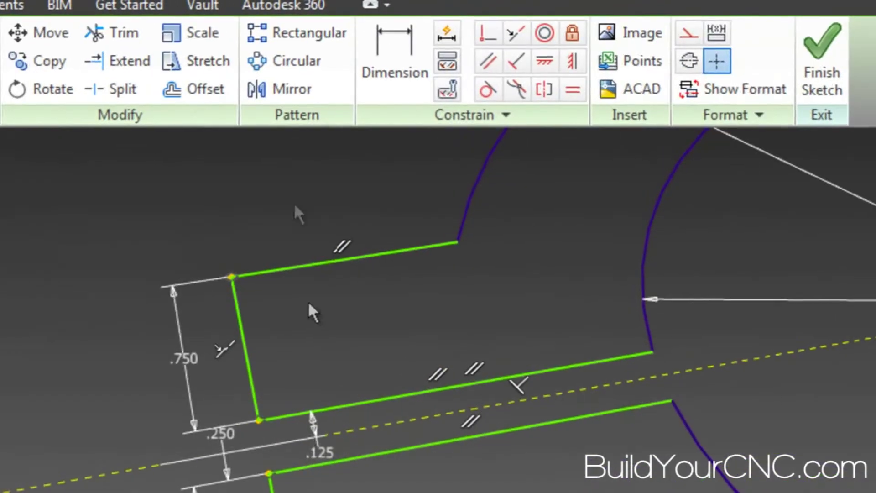
left_click(369, 51)
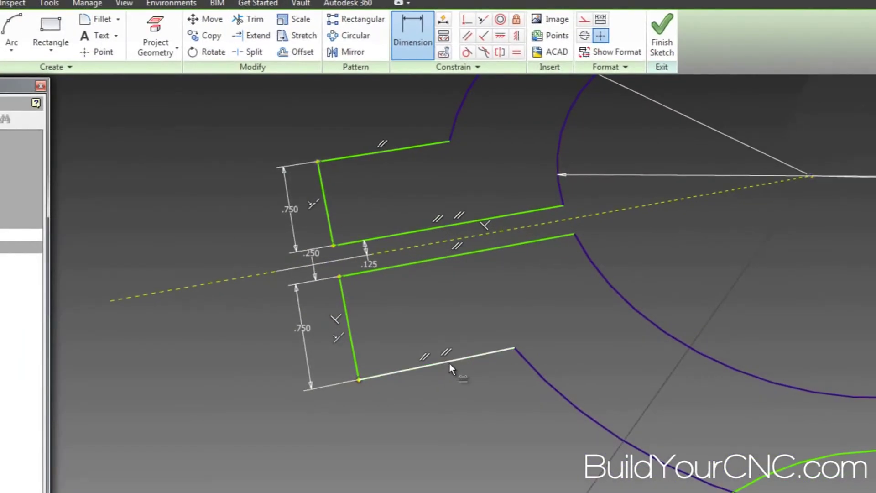
middle_click_drag(450, 364, 447, 421)
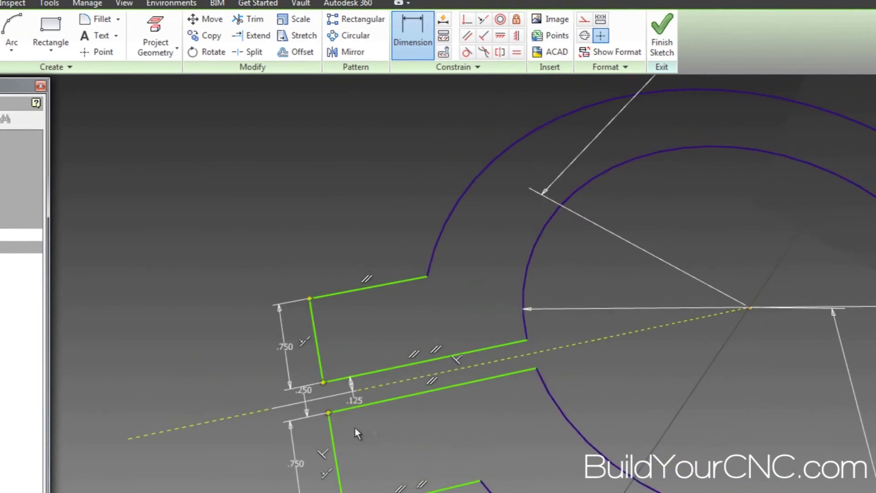
scroll(460, 466, "down", 2)
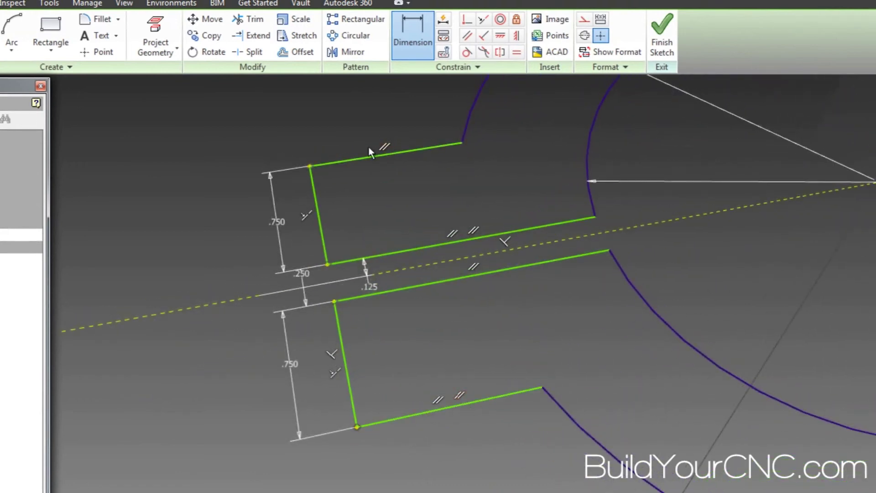
left_click(443, 409)
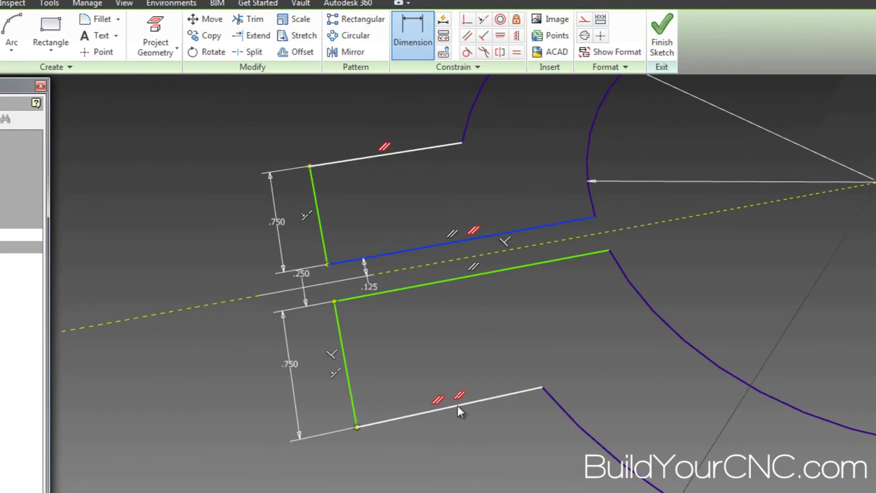
scroll(481, 418, "up", 4)
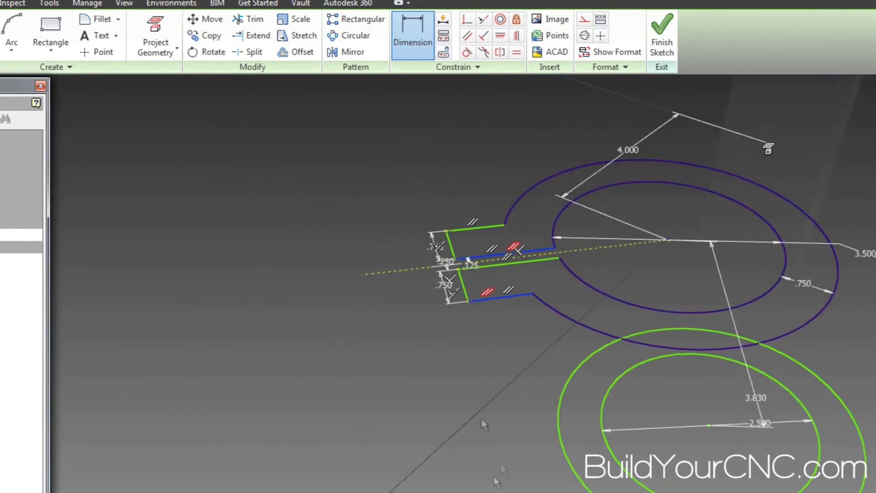
scroll(481, 438, "down", 2)
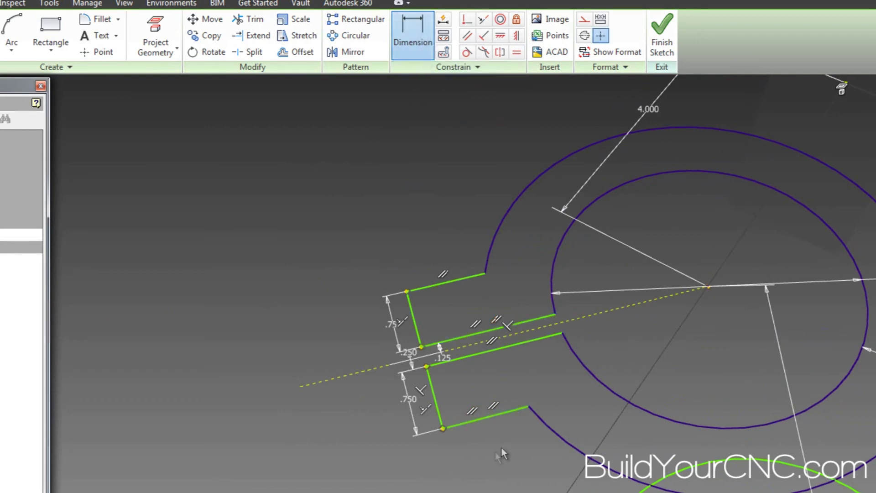
left_click(484, 420)
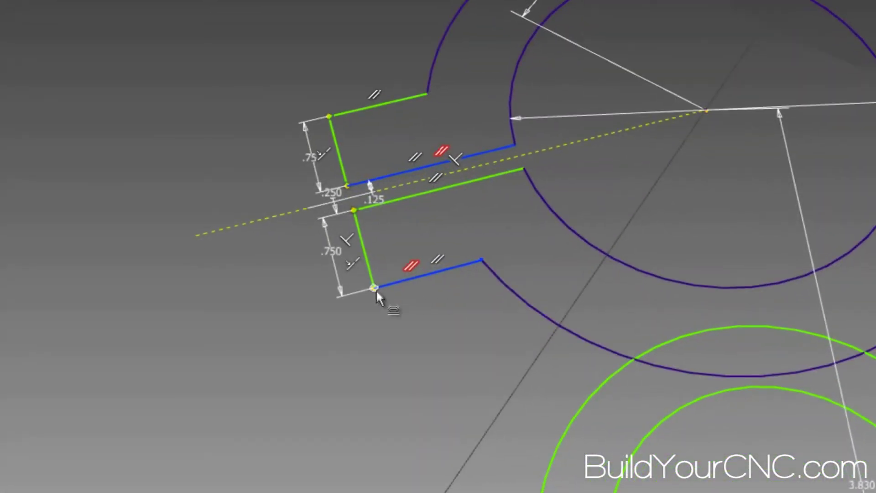
left_click(375, 286)
right_click(444, 358)
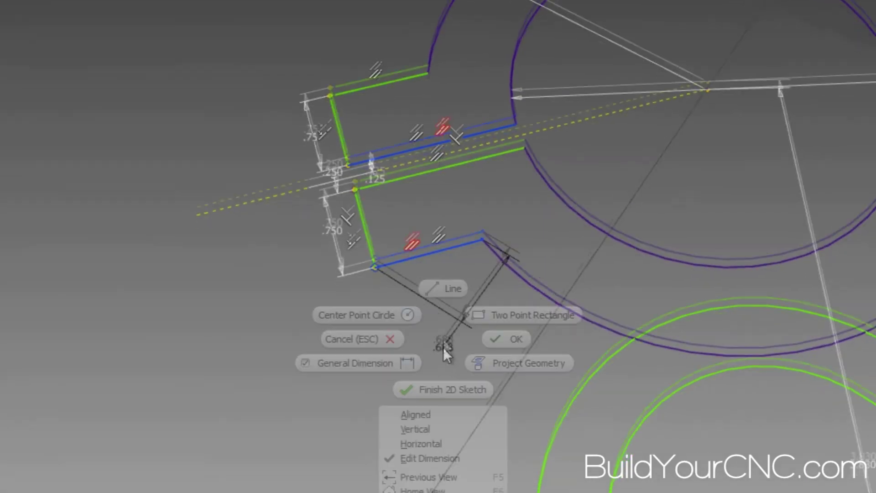
left_click(439, 415)
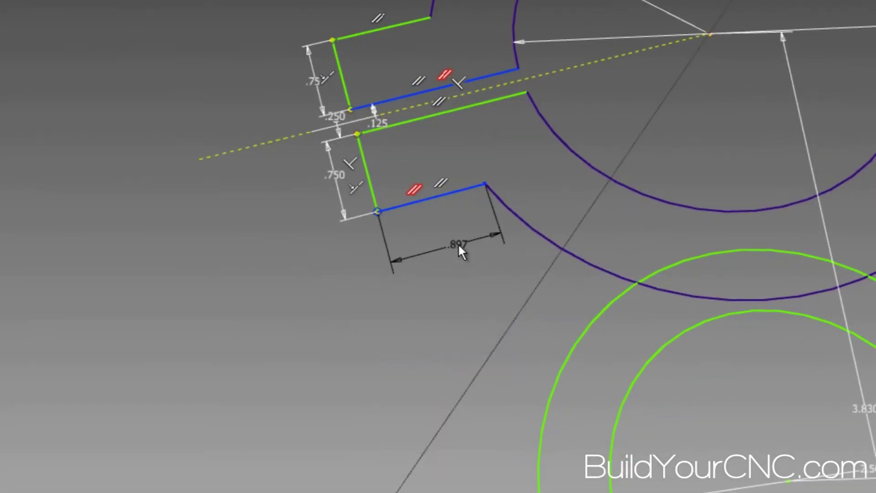
left_click(448, 238)
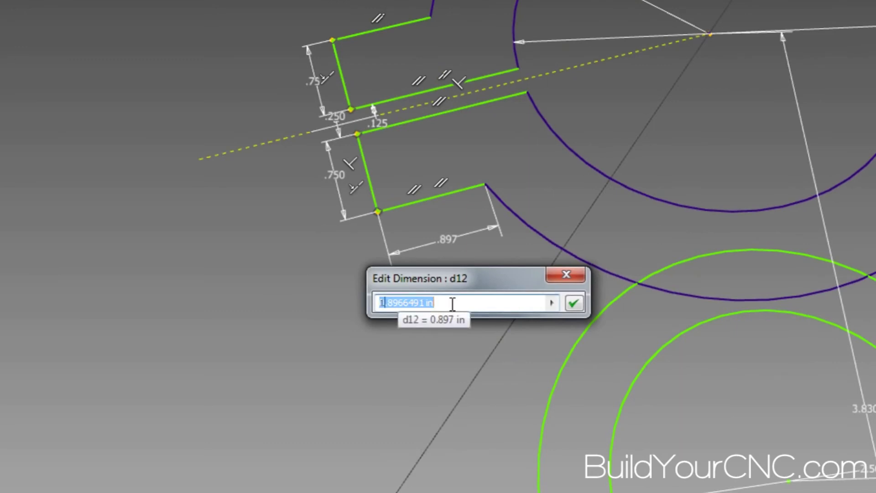
type("1")
key("Return")
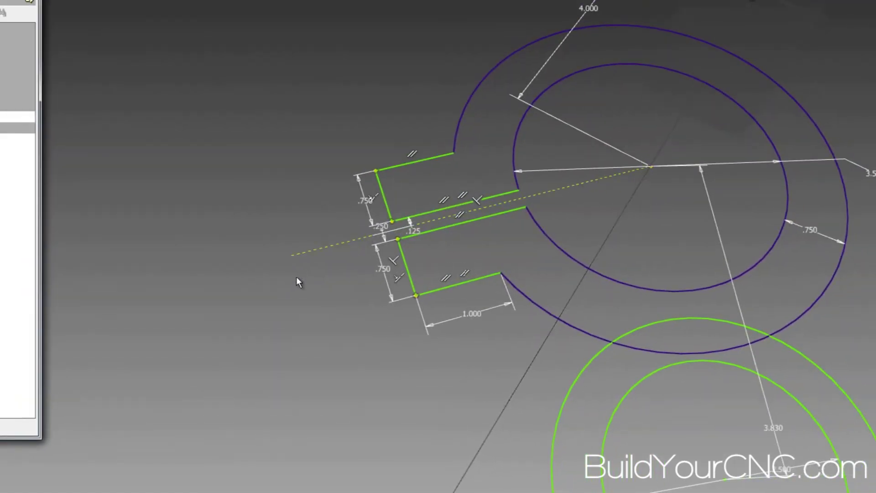
Step: Adjust the clamp tabs' angle around the main ring by repositioning the free end of the dashed centreline
left_click(305, 254)
mouse_move(290, 256)
left_mouse_down()
mouse_move(297, 275)
mouse_move(385, 365)
mouse_move(337, 299)
mouse_move(307, 121)
mouse_move(342, 37)
mouse_move(327, 199)
mouse_move(456, 392)
mouse_move(287, 102)
mouse_move(307, 73)
mouse_move(291, 241)
mouse_move(290, 182)
left_mouse_up()
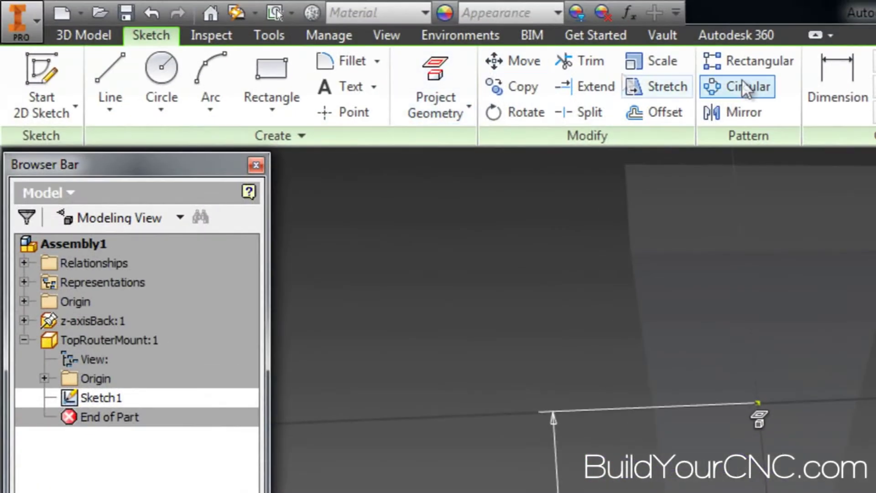
Step: Draw a vertical line right of the projected origin point, from inside the main ring's outer edge to above the origin
left_click(112, 73)
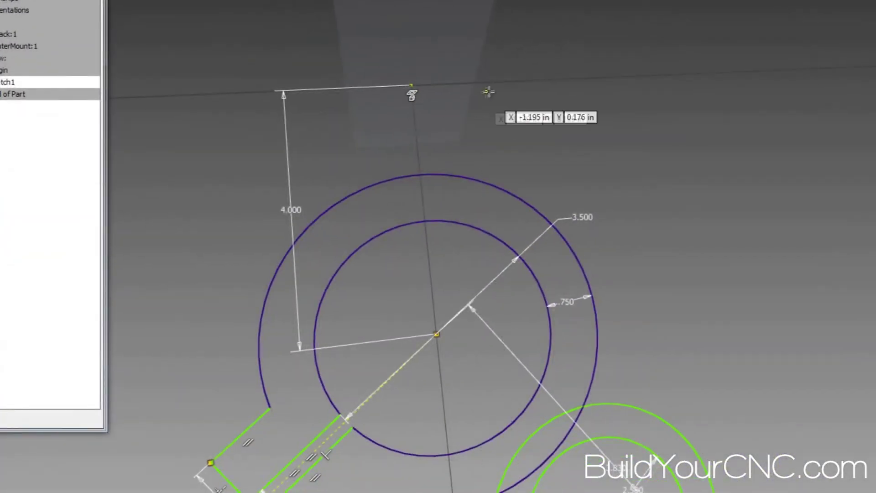
left_click(510, 217)
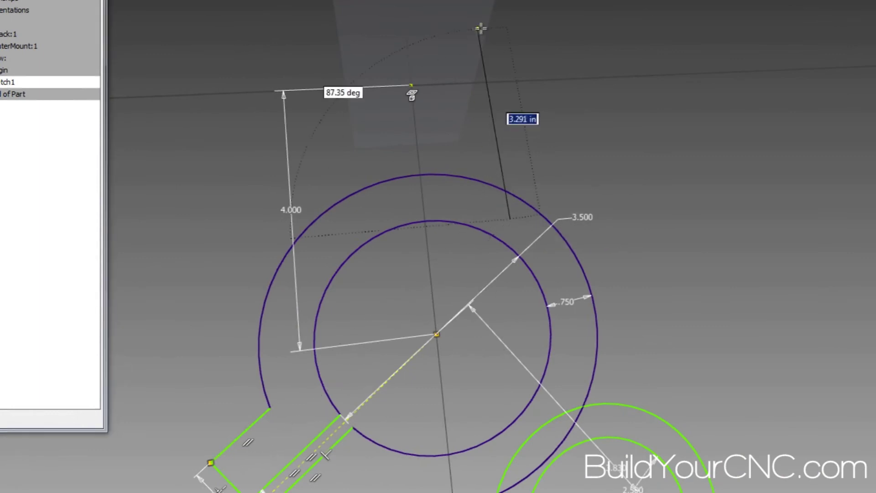
left_click(491, 57)
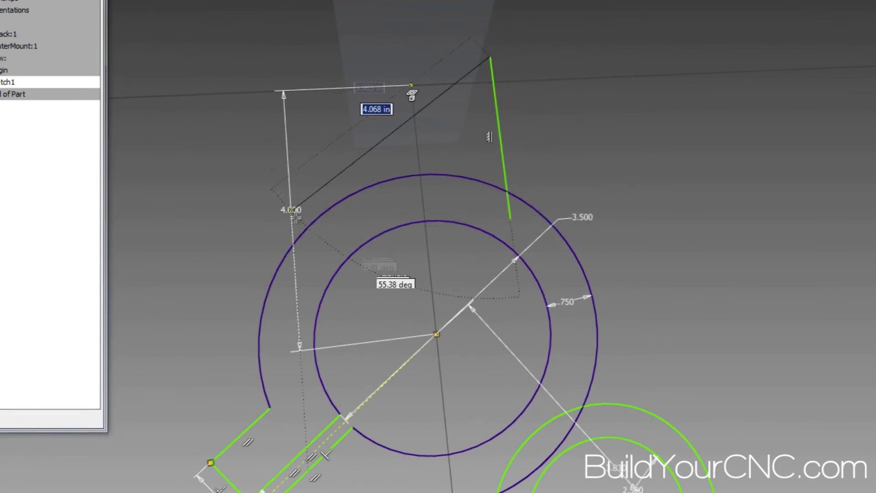
key("Escape")
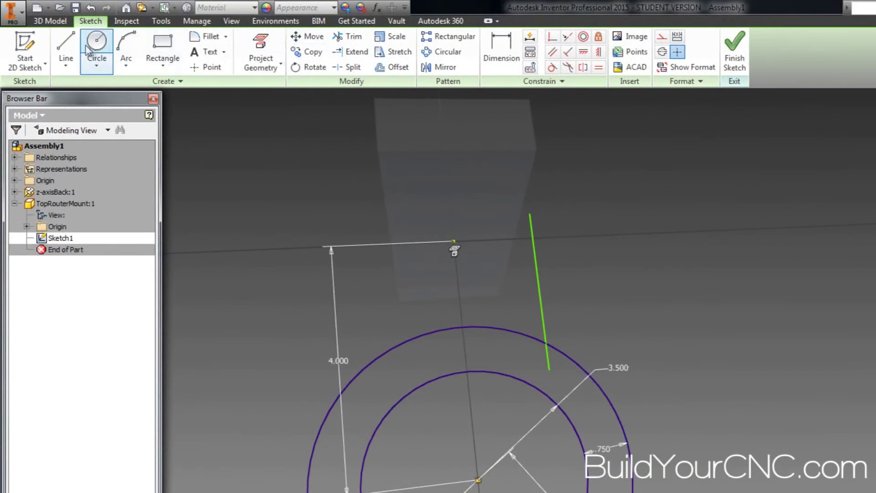
Step: Draw a vertical line left of the origin and a perpendicular line about 2.65 in long from its upper end to above the right line
left_click(65, 46)
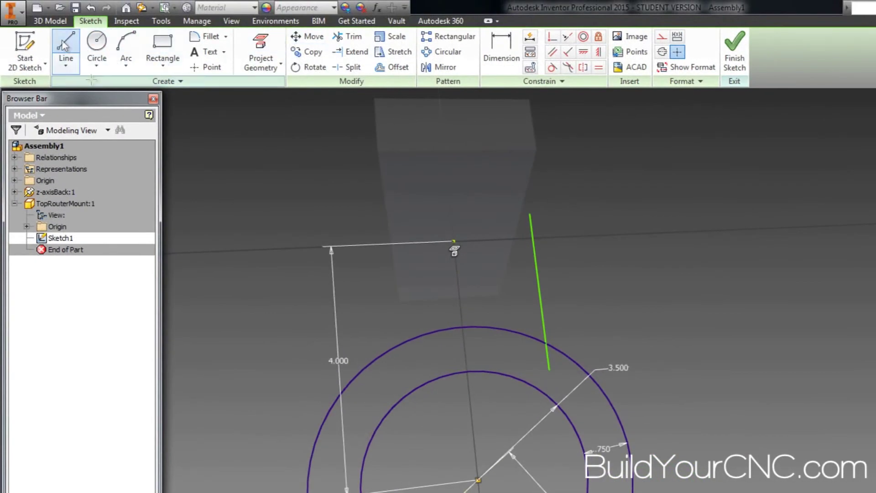
left_click(382, 384)
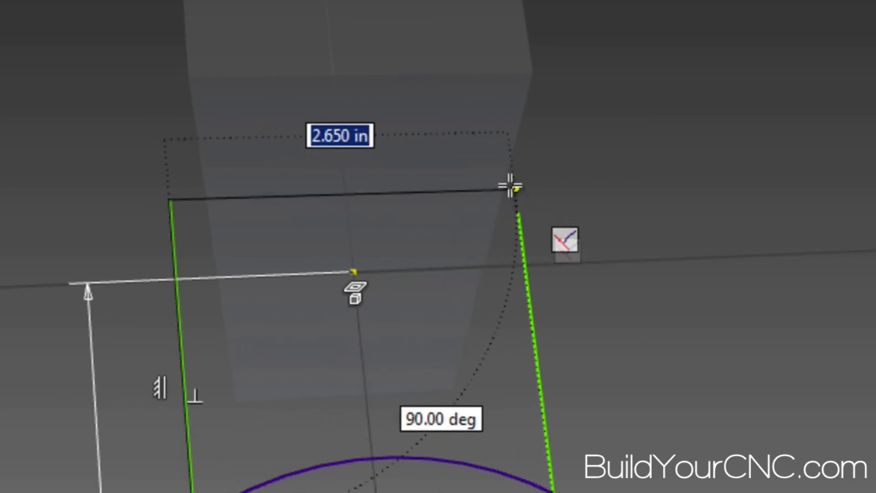
left_click(514, 190)
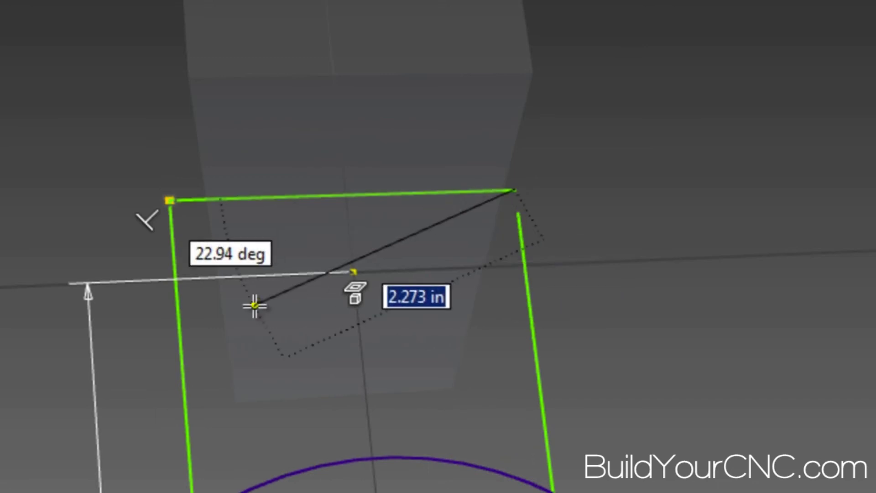
scroll(561, 190, "up", 5)
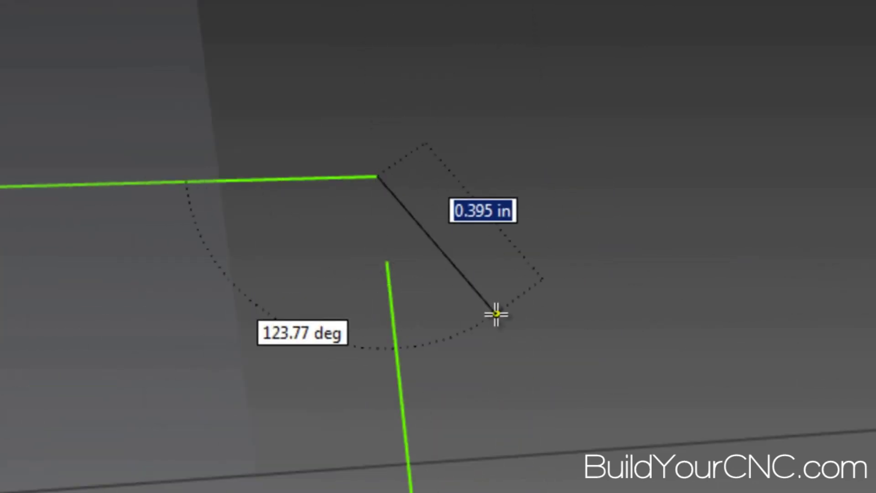
key("Escape")
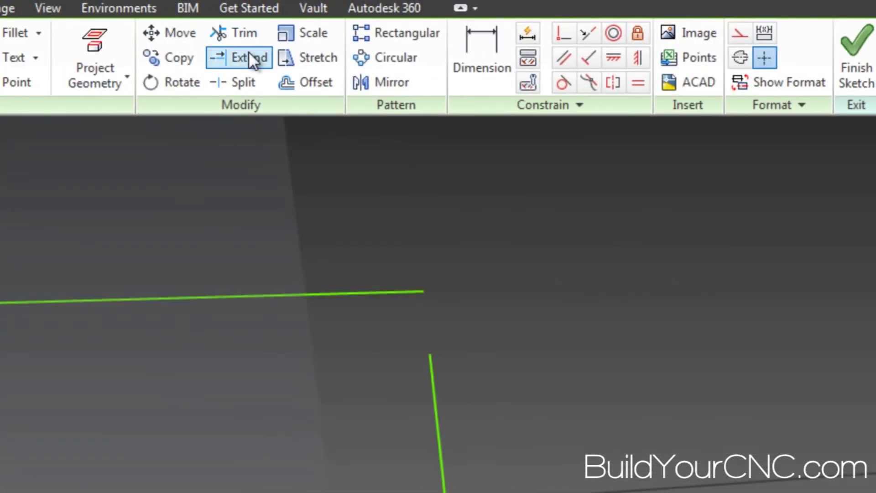
Step: Extend the right vertical line up to the end of the perpendicular top line
left_click(248, 55)
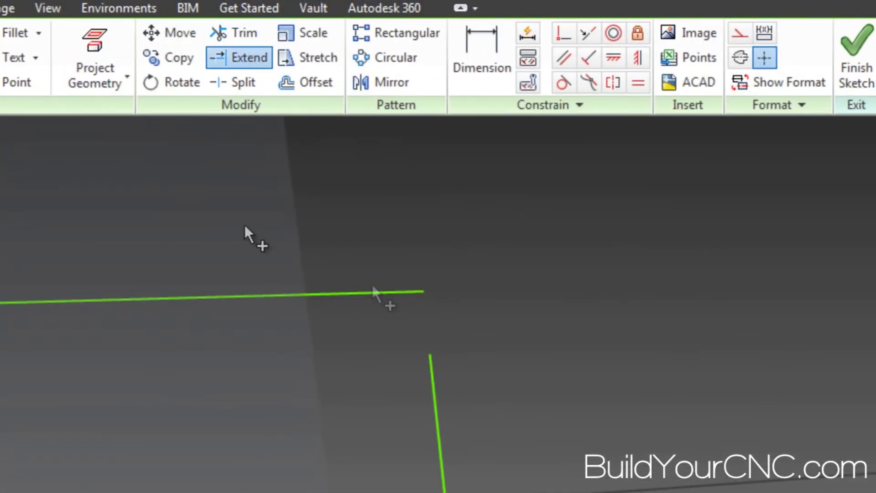
left_click(434, 374)
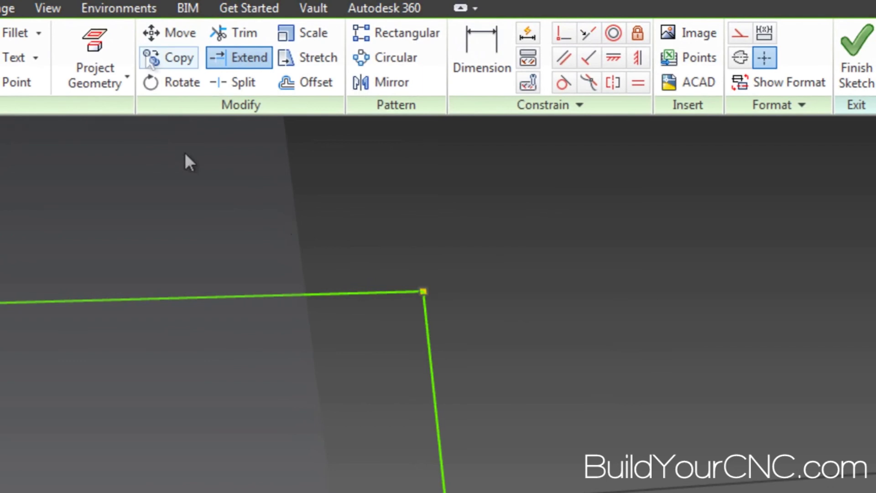
left_click(225, 55)
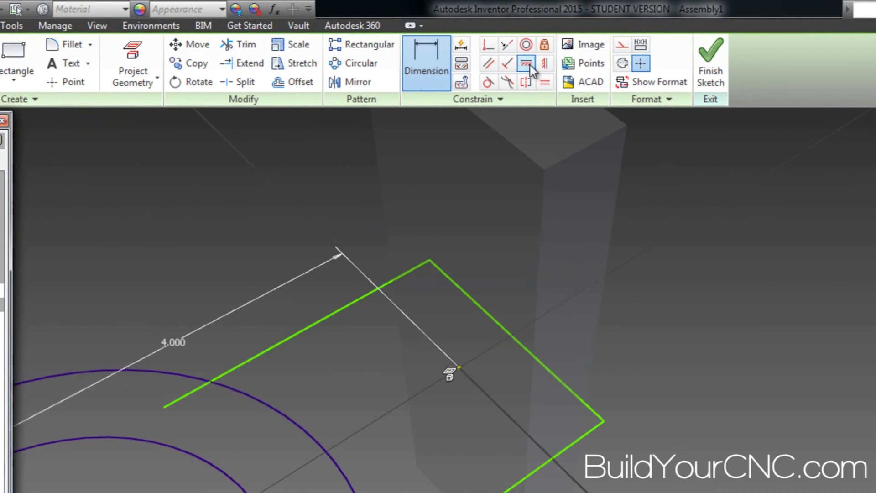
Step: Apply a horizontal constraint between the right corner of the top line and the projected origin point
left_click(550, 67)
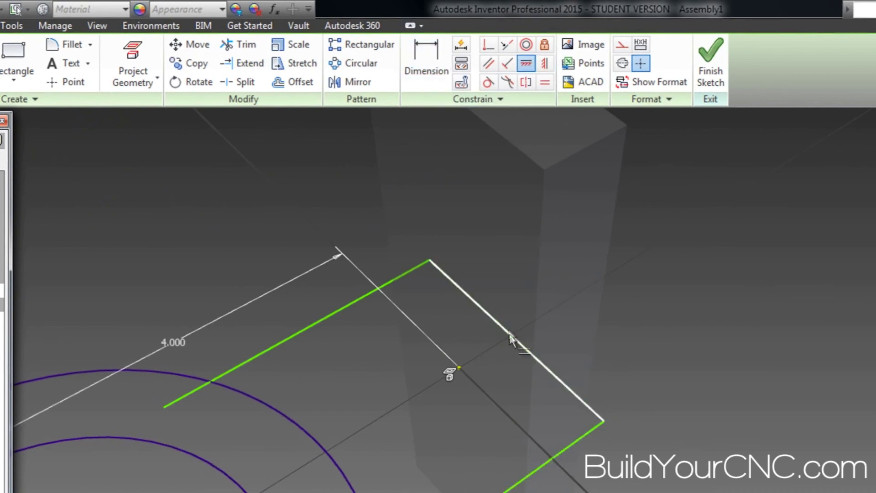
left_click(603, 422)
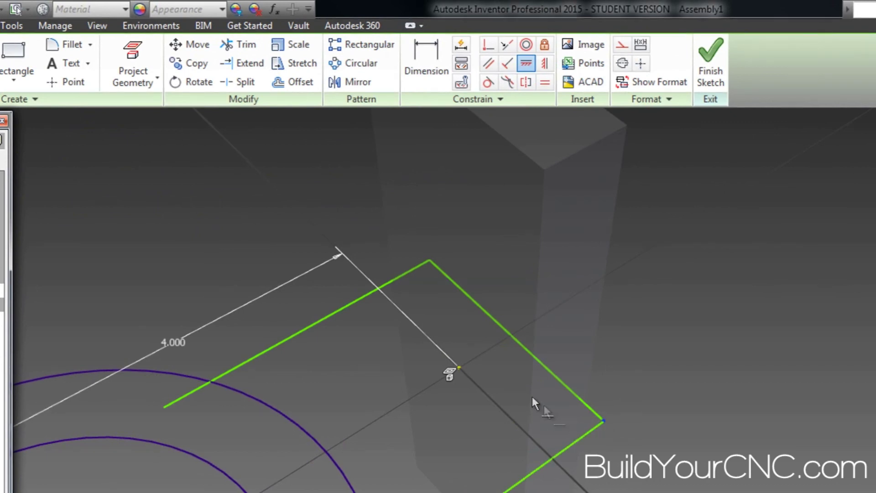
left_click(459, 369)
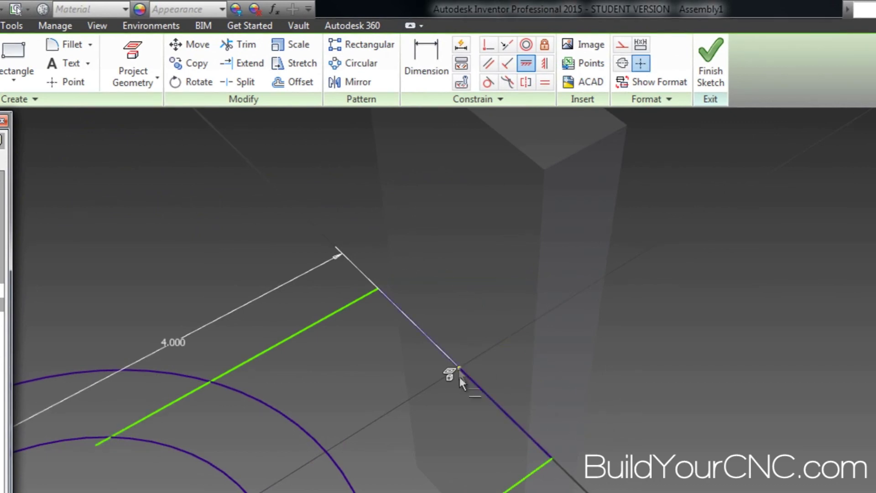
Step: Trim the outer ring's arc between the two vertical lines and both line portions between the outer and inner rings
key("F5")
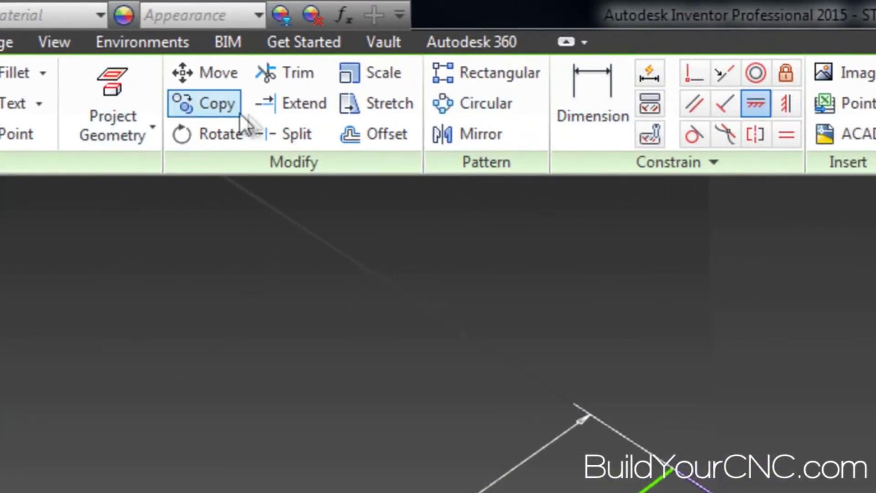
left_click(292, 75)
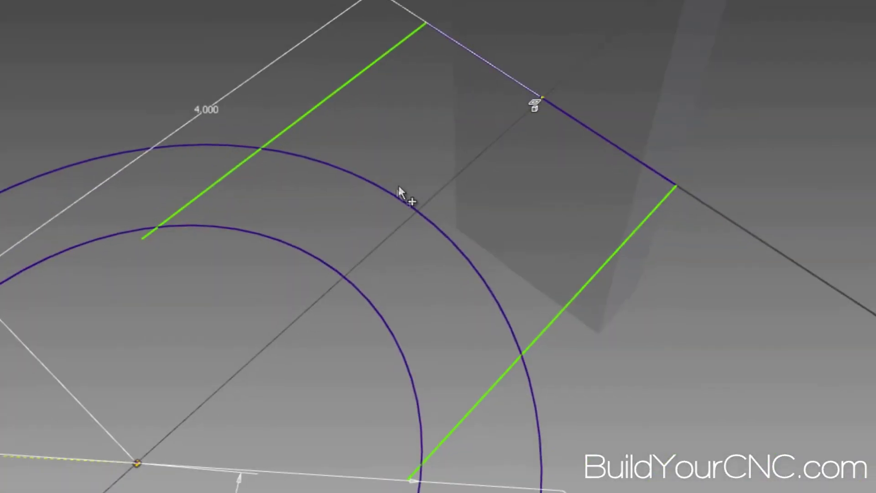
left_click(391, 194)
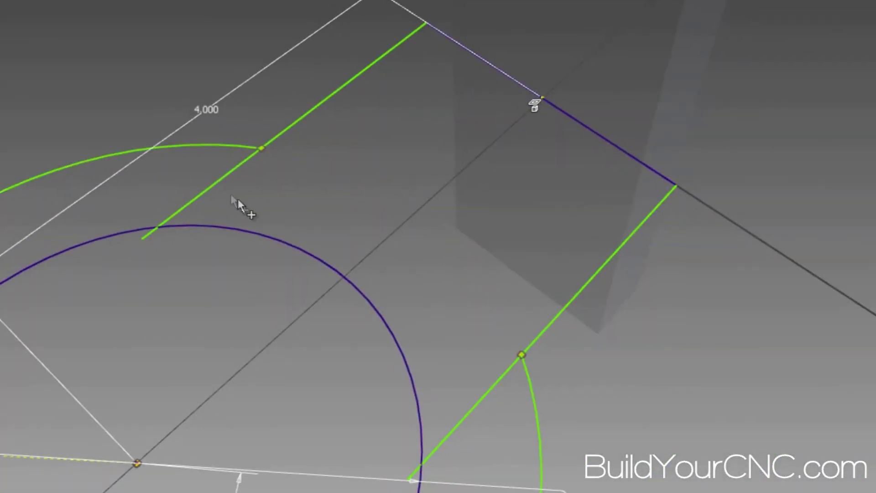
left_click(218, 183)
left_click(488, 388)
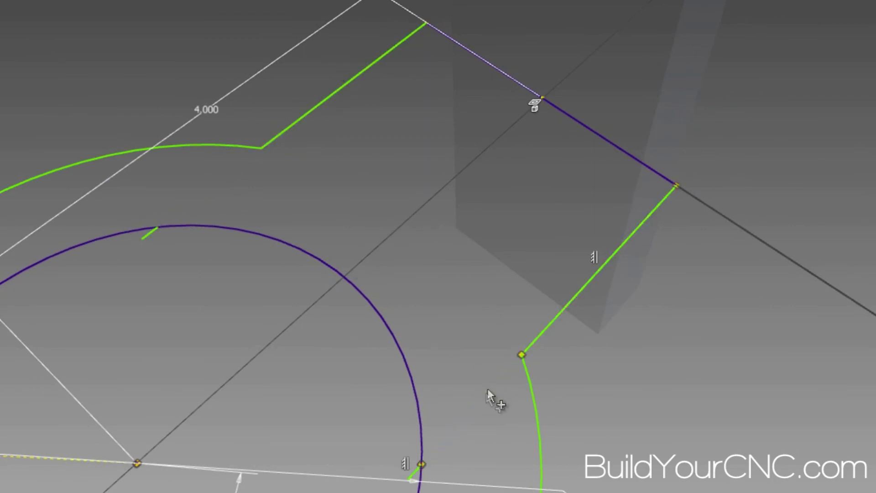
Step: Trim away the leftover short line stubs crossing the inner ring at the ends of the two vertical lines
left_click(151, 233)
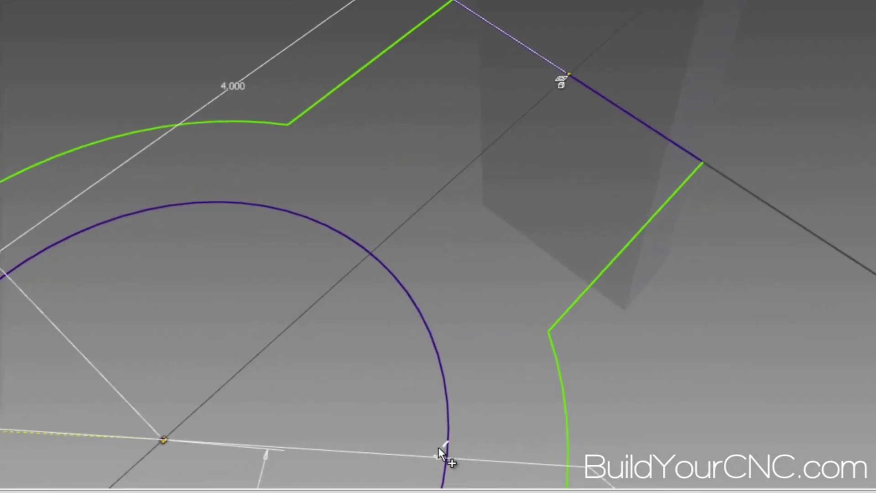
left_click(438, 448)
key("F5")
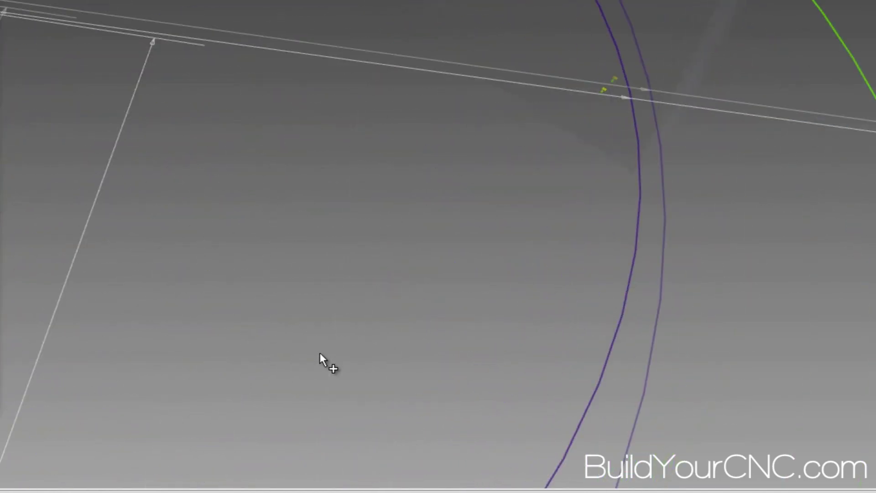
key("F5")
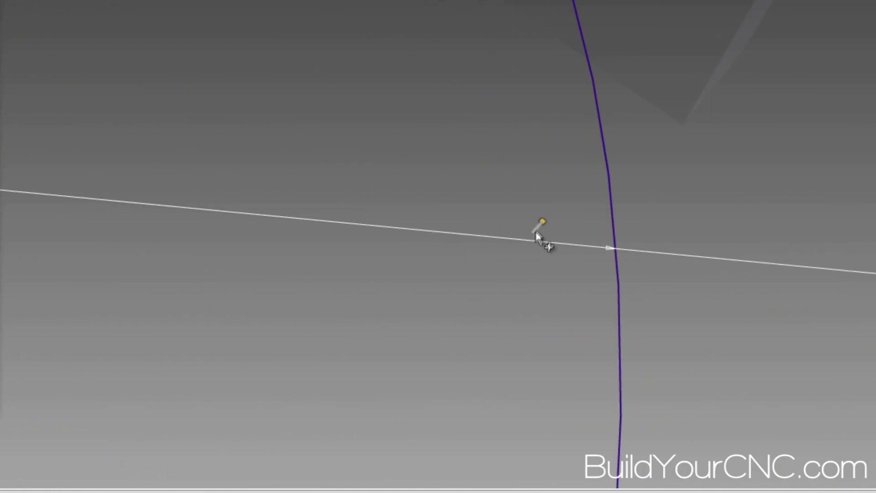
key("F5")
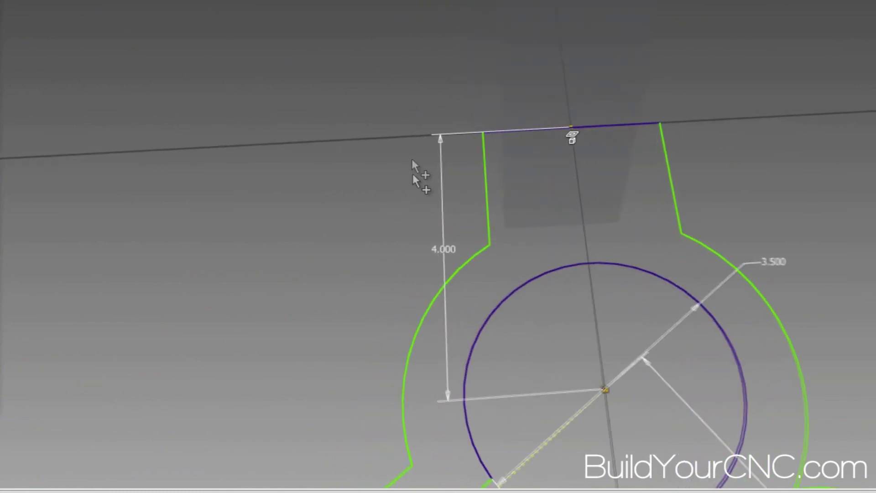
Step: Set the distance between the top mounting edge and the ring's center to 3 in
double_click(446, 251)
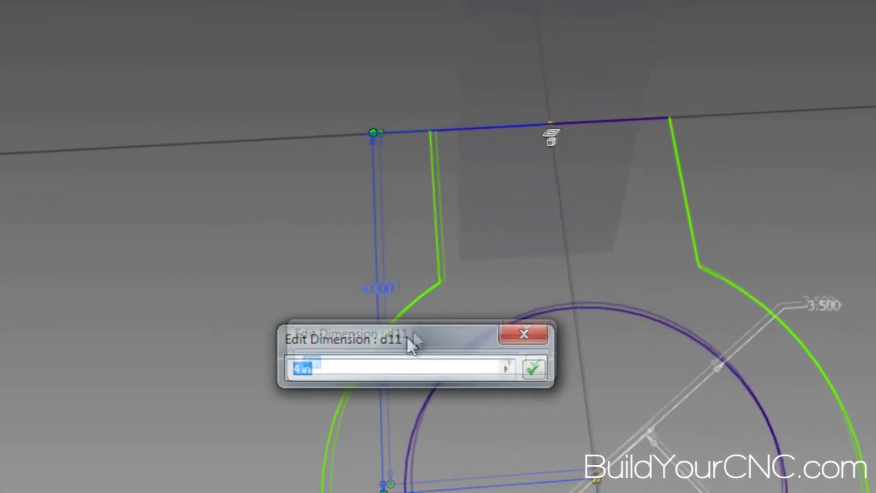
left_click(96, 211)
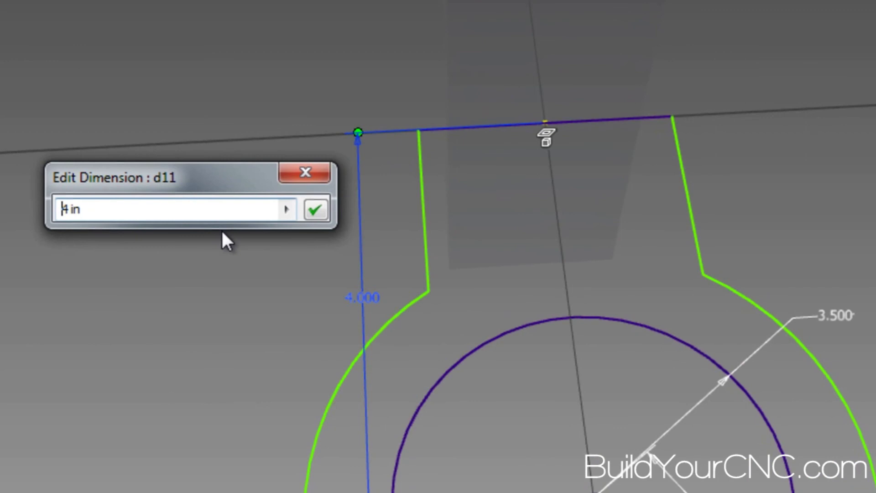
key("BackSpace")
type("3")
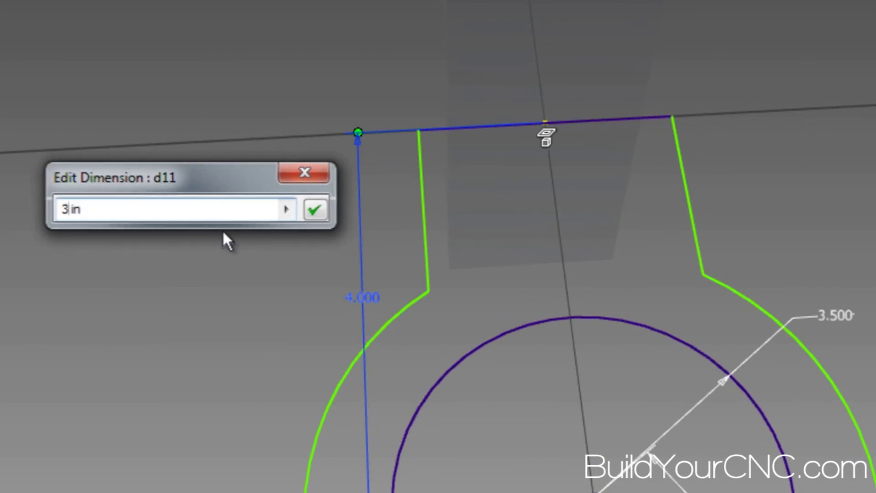
key("Return")
key("F5")
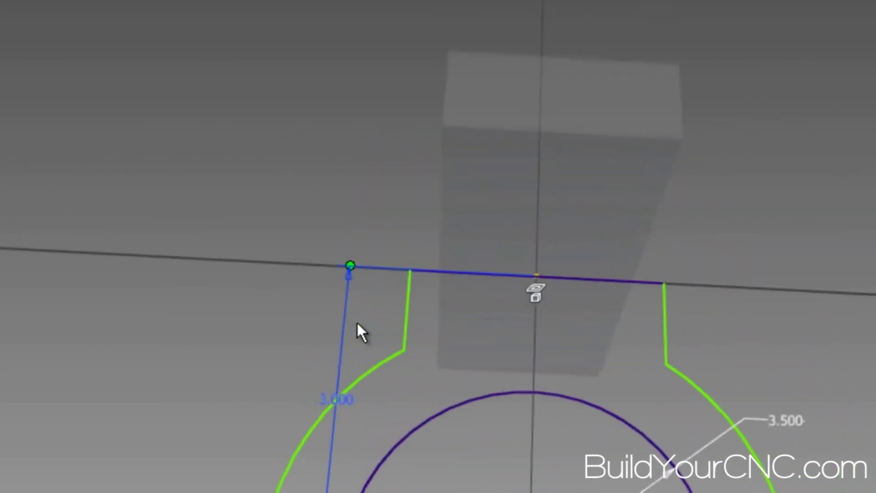
key("F5")
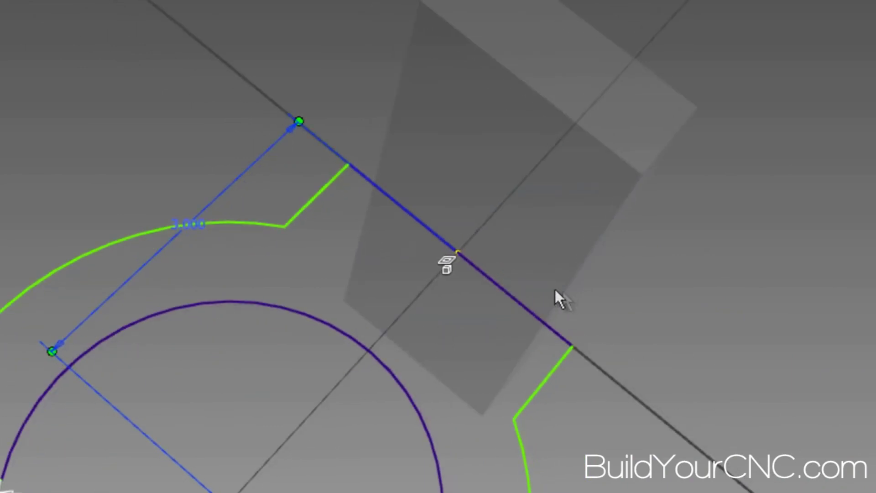